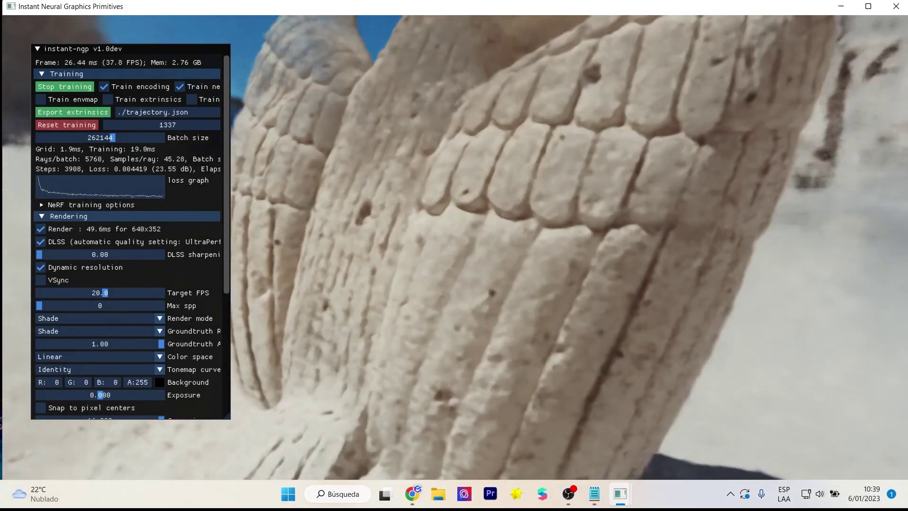
- Raise DLSS sharpening on the eagle statue render from 0.00 to about 0.53
left_click_drag(40, 255, 104, 254)
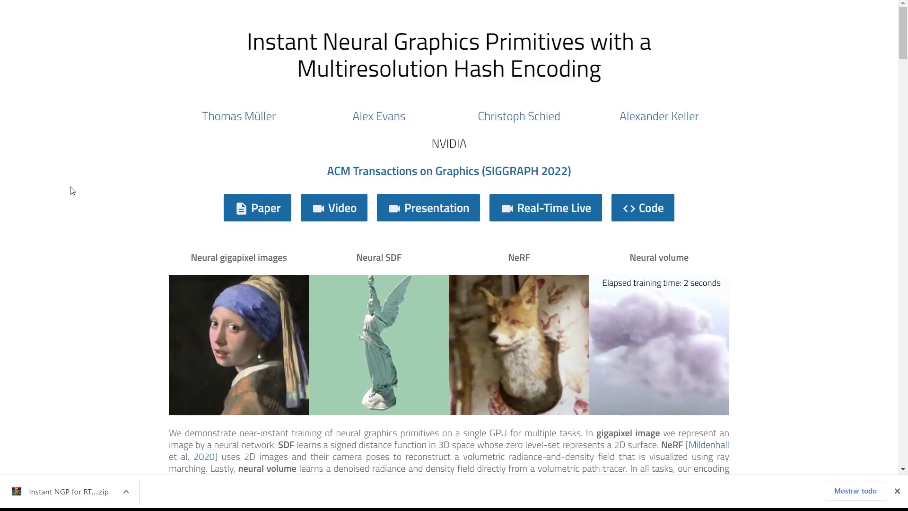
scroll(61, 188, "down", 1)
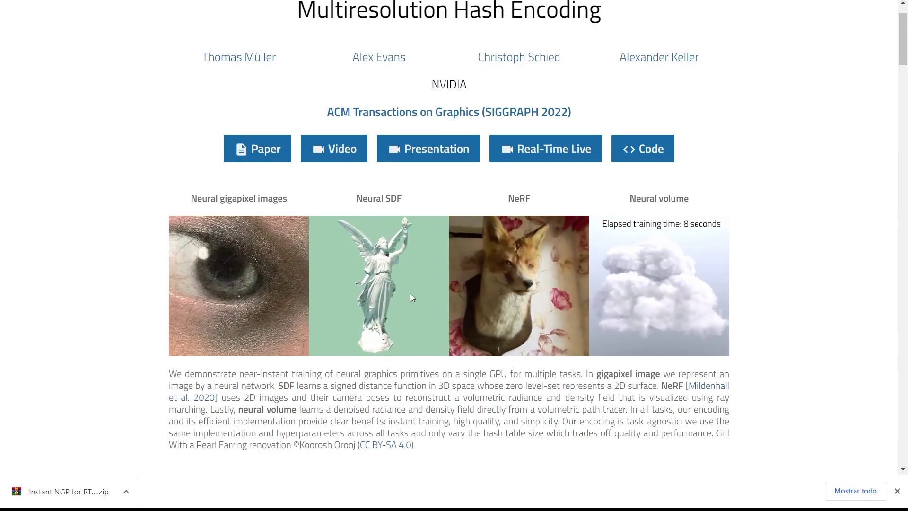
scroll(521, 282, "down", 3)
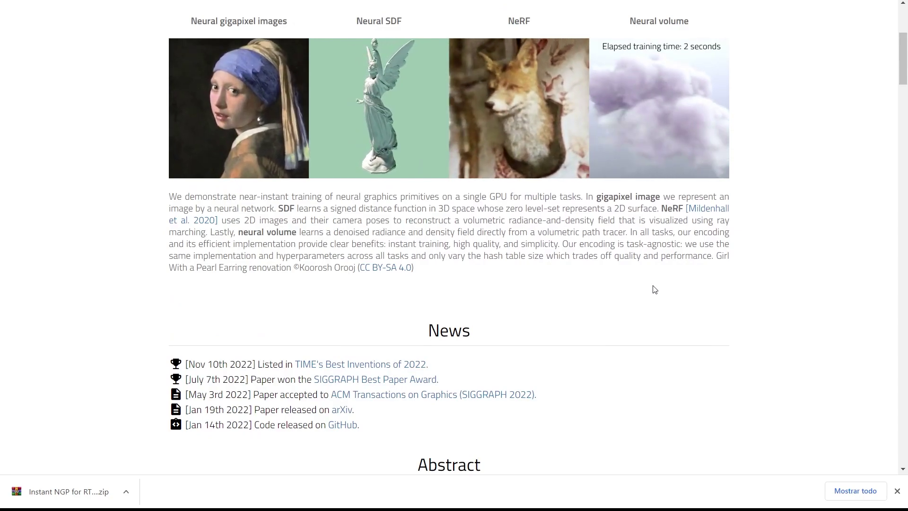
scroll(652, 289, "down", 3)
scroll(656, 289, "down", 4)
scroll(779, 298, "down", 3)
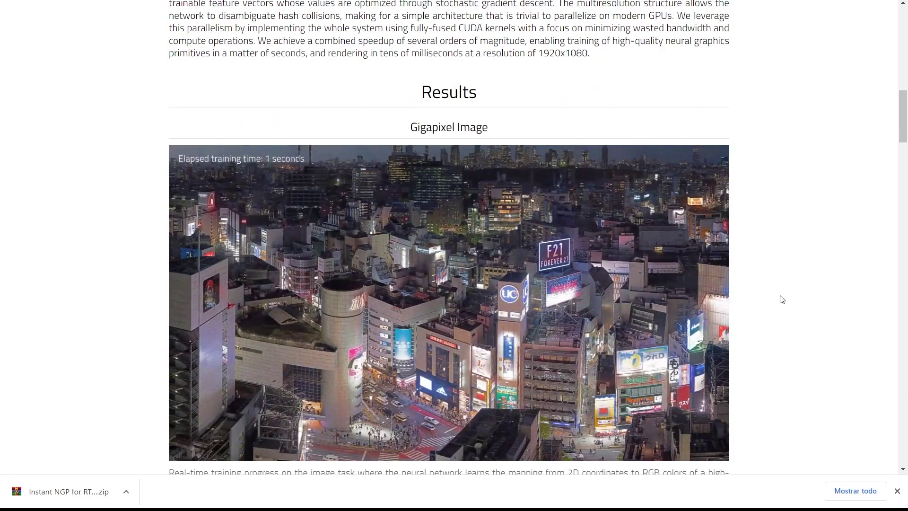
scroll(846, 257, "down", 3)
scroll(846, 257, "down", 3)
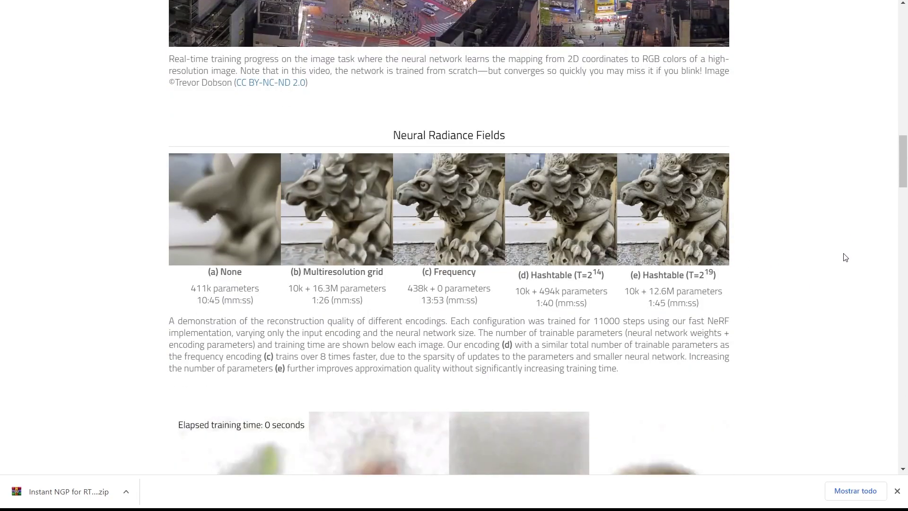
scroll(853, 253, "down", 4)
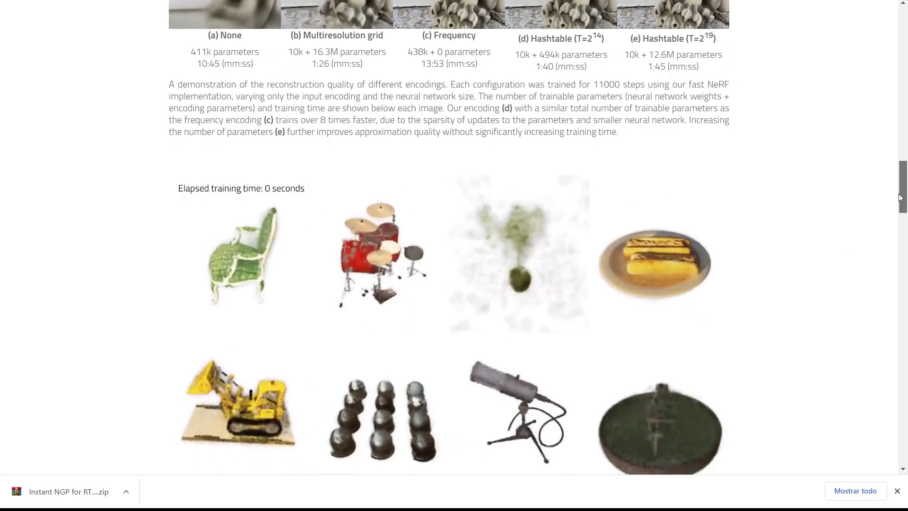
mouse_move(906, 196)
left_mouse_down()
mouse_move(906, 391)
mouse_move(875, 205)
mouse_move(872, 33)
left_mouse_up()
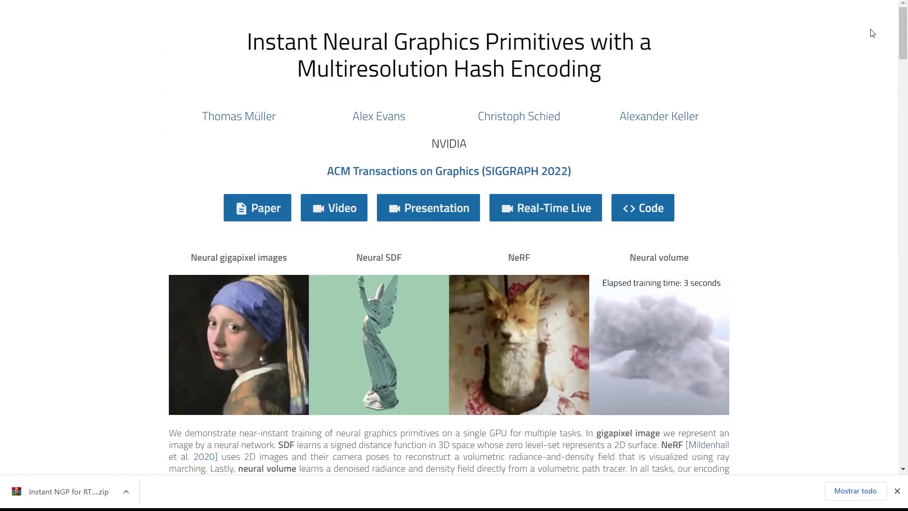
scroll(856, 182, "down", 1)
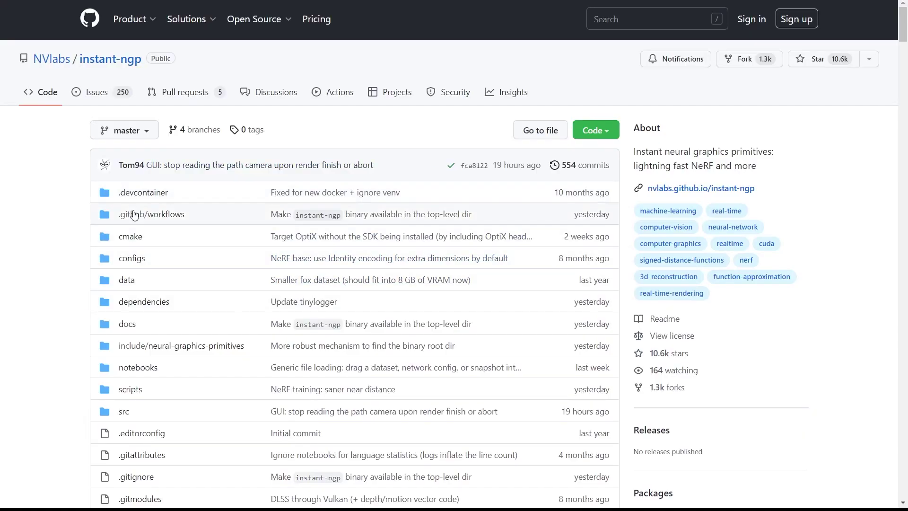
- Scroll the instant-ngp README to the Windows binary release links for each GPU series
scroll(24, 208, "down", 1)
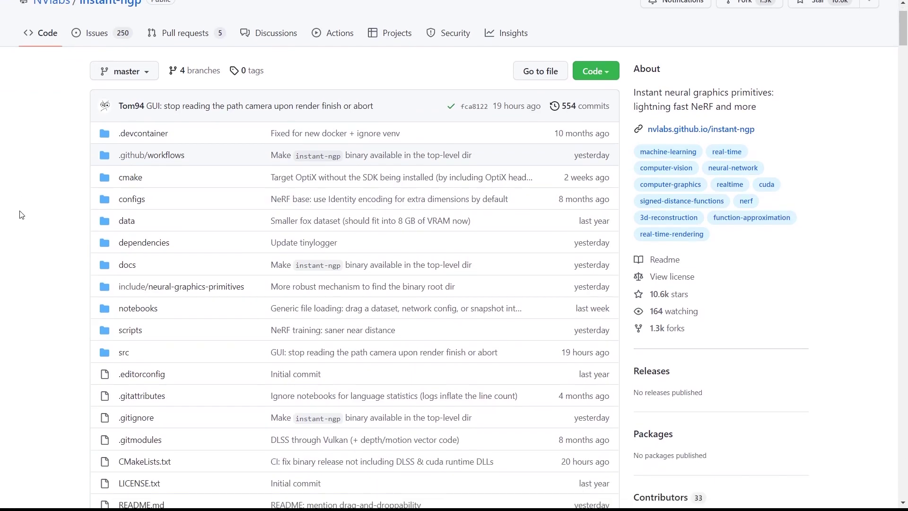
scroll(21, 216, "down", 3)
scroll(22, 216, "down", 3)
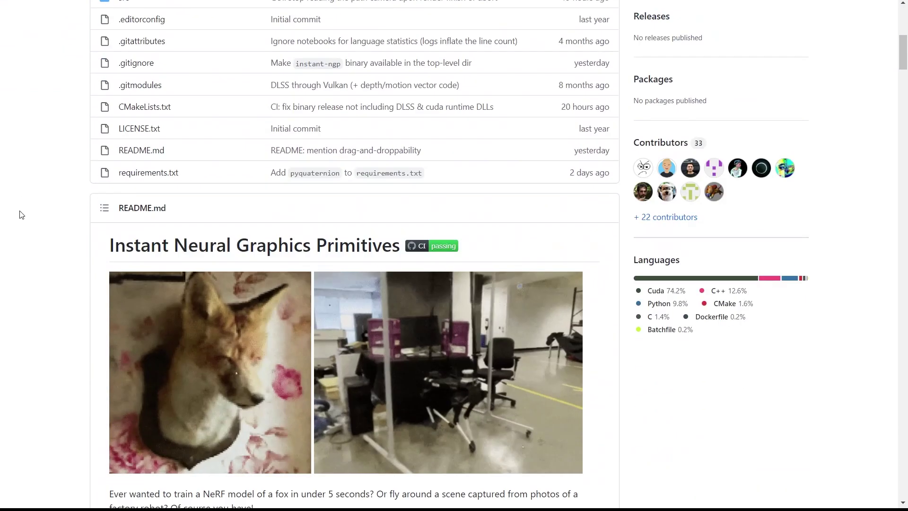
scroll(21, 217, "down", 3)
scroll(21, 217, "down", 1)
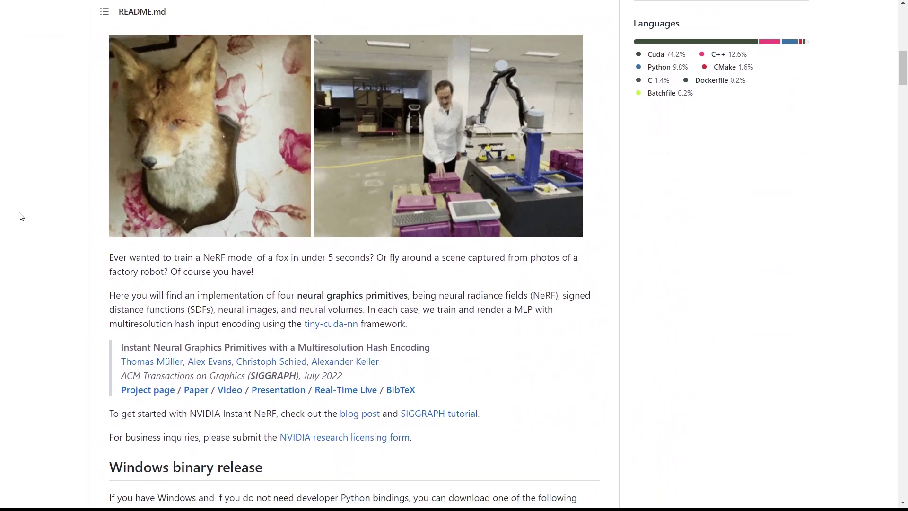
scroll(22, 216, "down", 1)
scroll(21, 217, "down", 1)
scroll(22, 216, "down", 1)
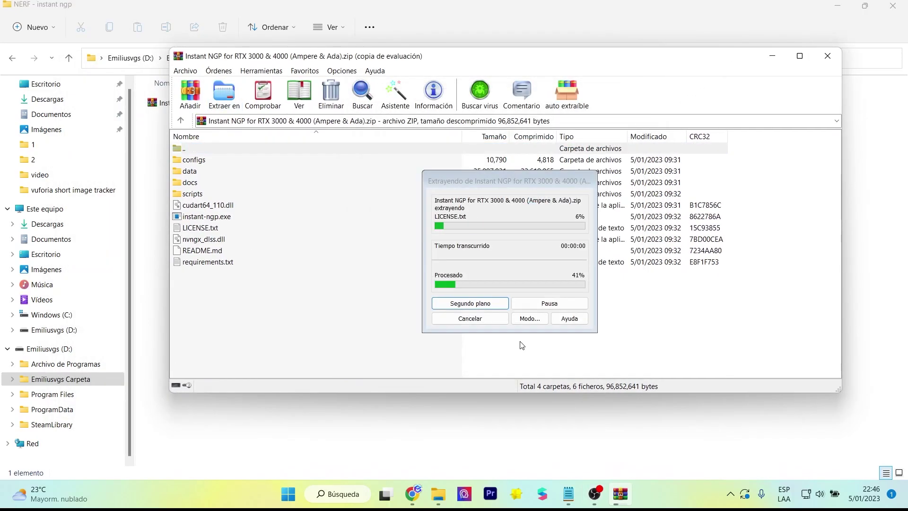
- Close WinRAR, open the extracted Instant NGP folder and launch instant-ngp.exe
left_click(824, 61)
double_click(215, 123)
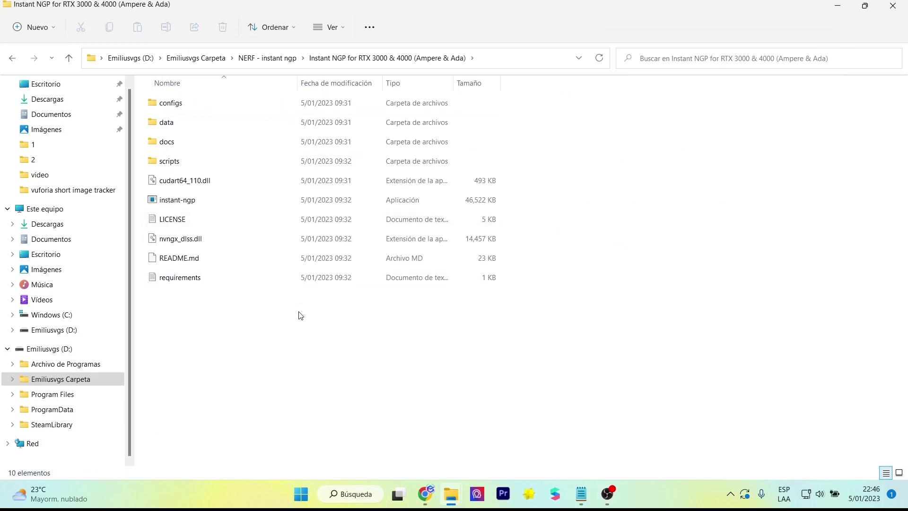
double_click(213, 205)
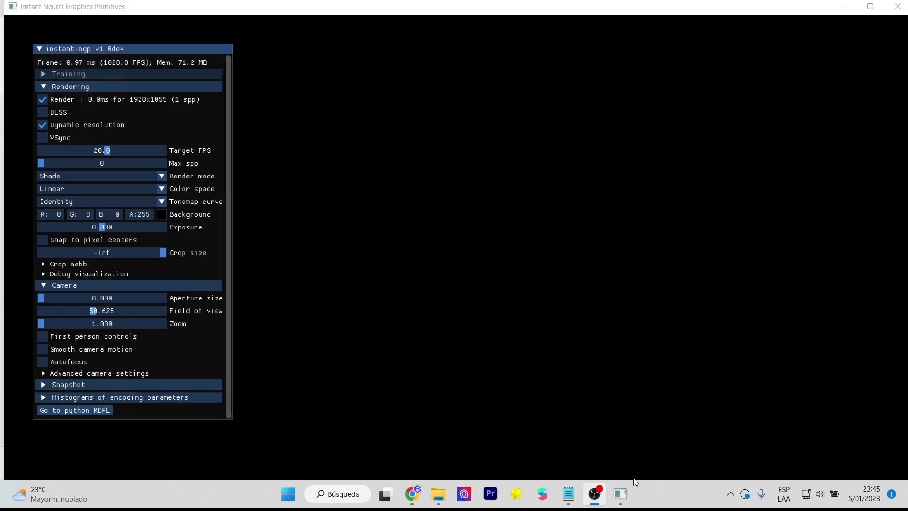
- Drag the fox folder from data > nerf into the instant-ngp viewer to start training
left_click(653, 457)
mouse_move(413, 493)
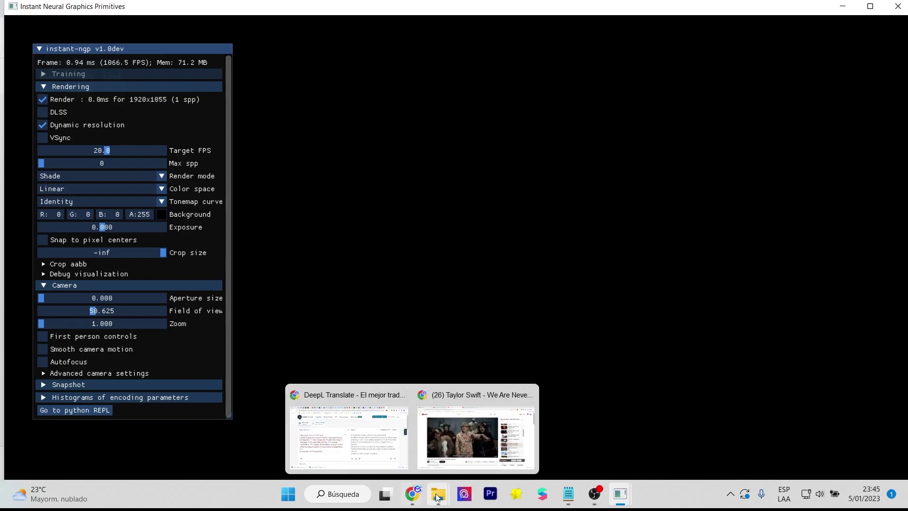
left_click(476, 452)
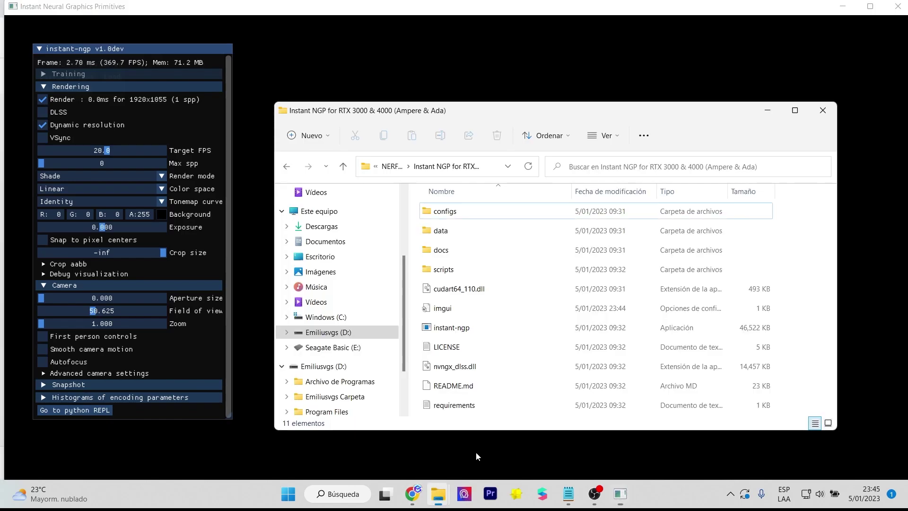
double_click(441, 231)
double_click(443, 232)
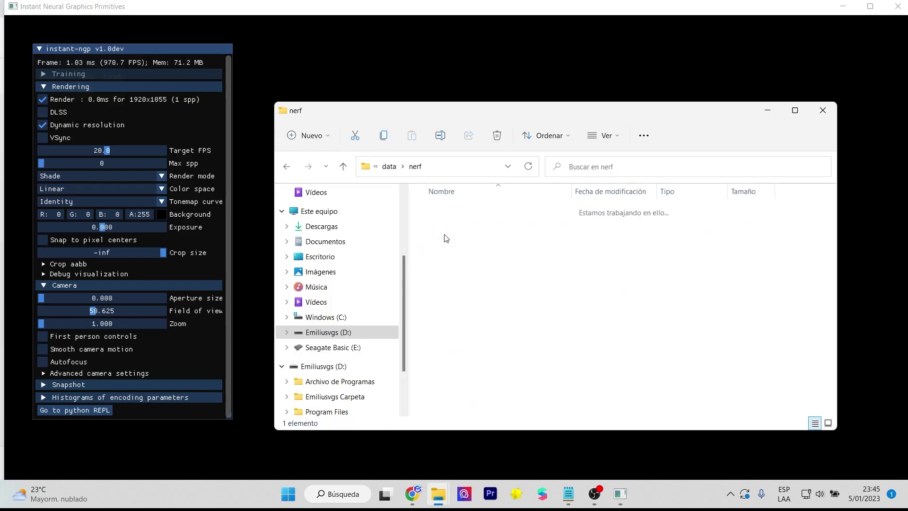
left_click_drag(439, 211, 523, 80)
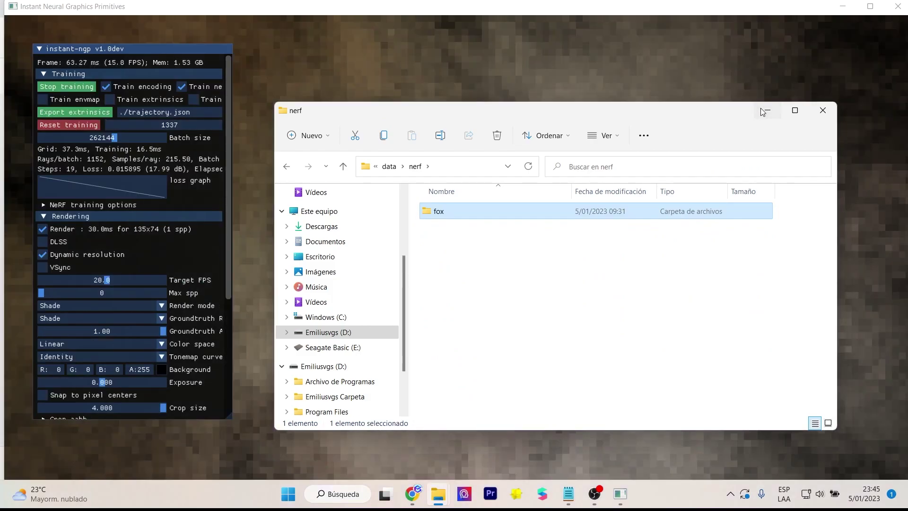
left_click(767, 110)
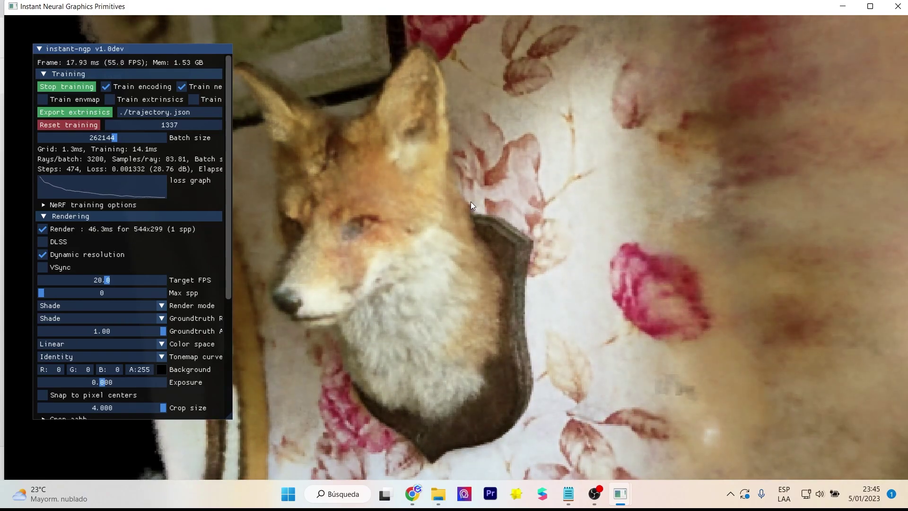
- Orbit and zoom around the fox, from frontal to profile views, while it trains
left_click_drag(470, 202, 576, 193)
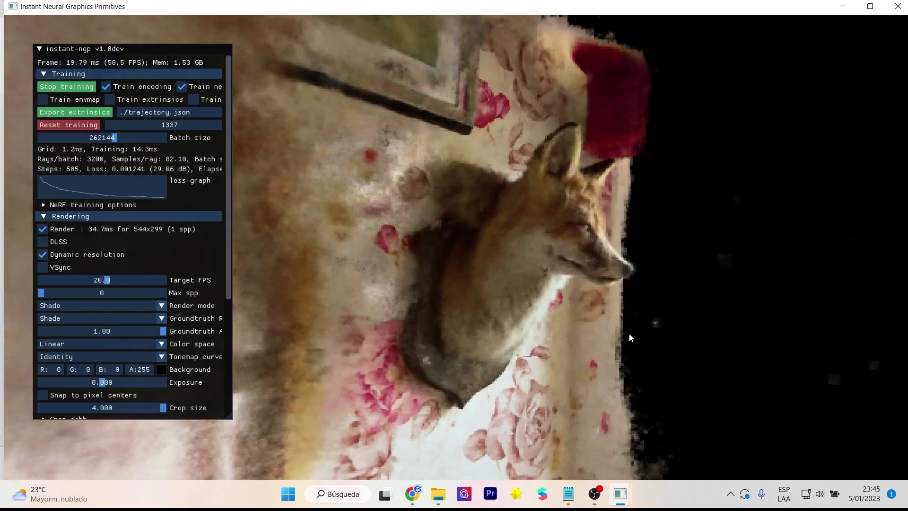
mouse_move(629, 333)
left_mouse_down()
mouse_move(543, 333)
mouse_move(567, 307)
mouse_move(563, 356)
mouse_move(510, 371)
mouse_move(541, 206)
mouse_move(549, 218)
mouse_move(493, 185)
mouse_move(580, 171)
left_mouse_up()
scroll(564, 305, "down", 5)
scroll(473, 285, "up", 5)
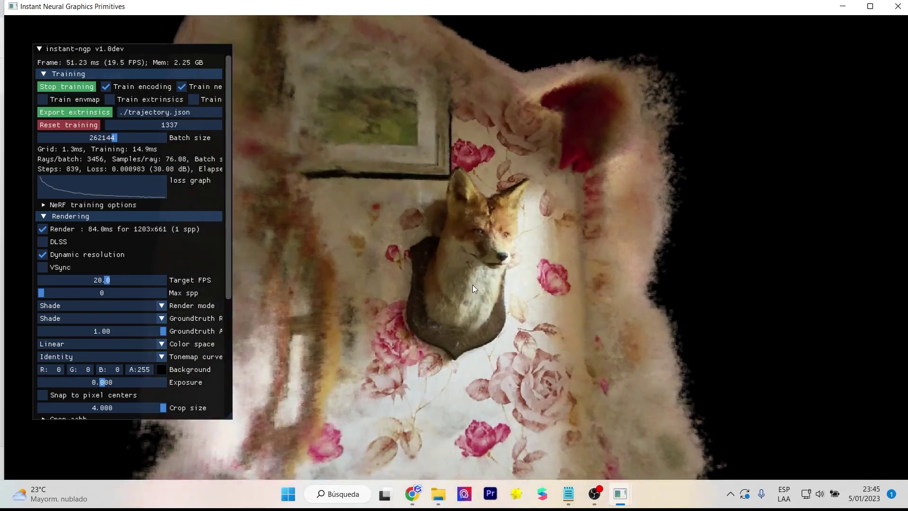
scroll(498, 278, "up", 3)
mouse_move(499, 275)
left_mouse_down()
mouse_move(534, 274)
mouse_move(464, 272)
mouse_move(559, 274)
mouse_move(497, 278)
mouse_move(507, 269)
mouse_move(567, 293)
left_mouse_up()
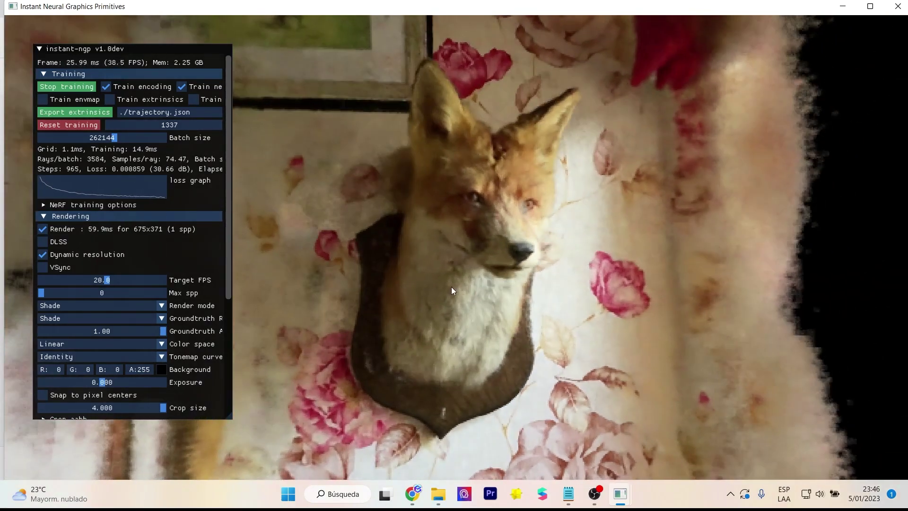
scroll(451, 286, "down", 3)
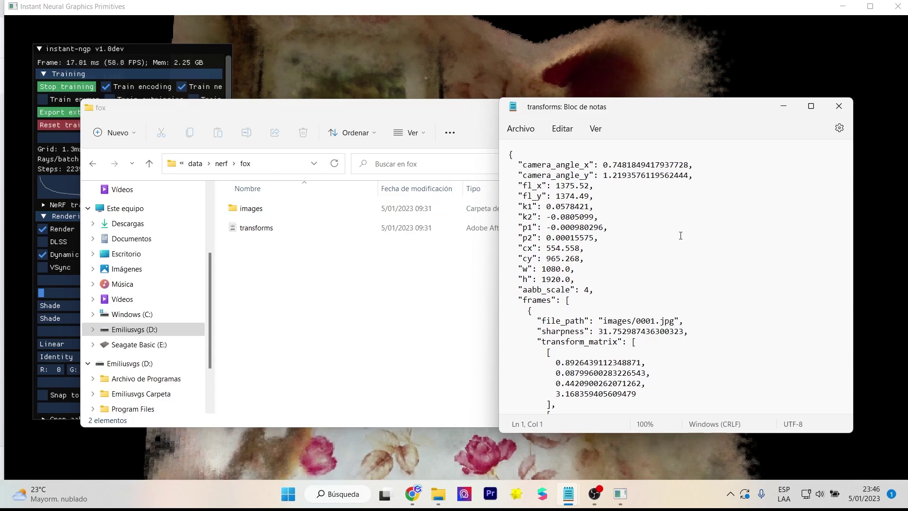
scroll(681, 235, "down", 2)
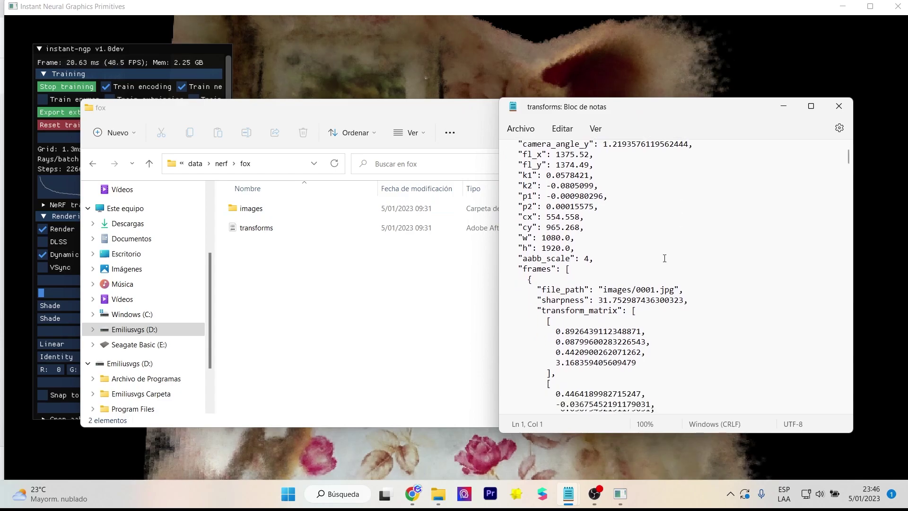
scroll(650, 297, "down", 3)
scroll(649, 296, "down", 2)
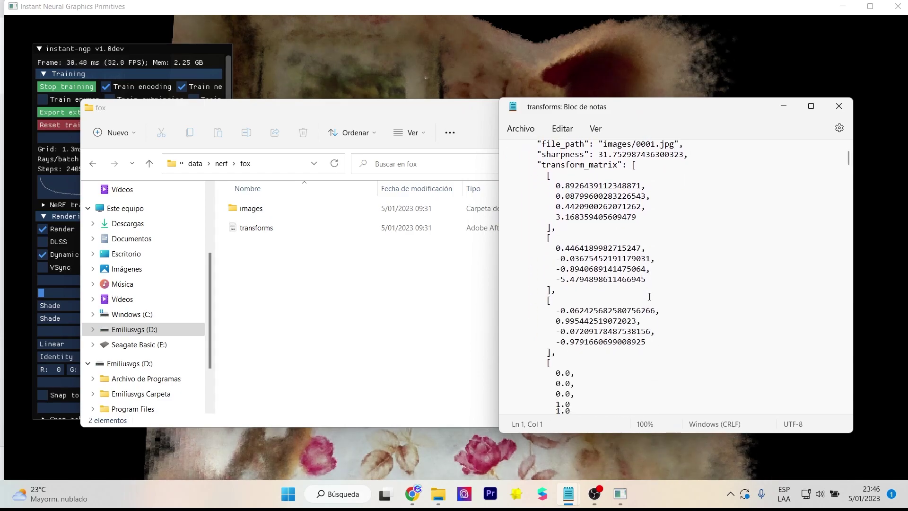
scroll(650, 297, "down", 3)
scroll(649, 296, "down", 1)
scroll(603, 327, "down", 1)
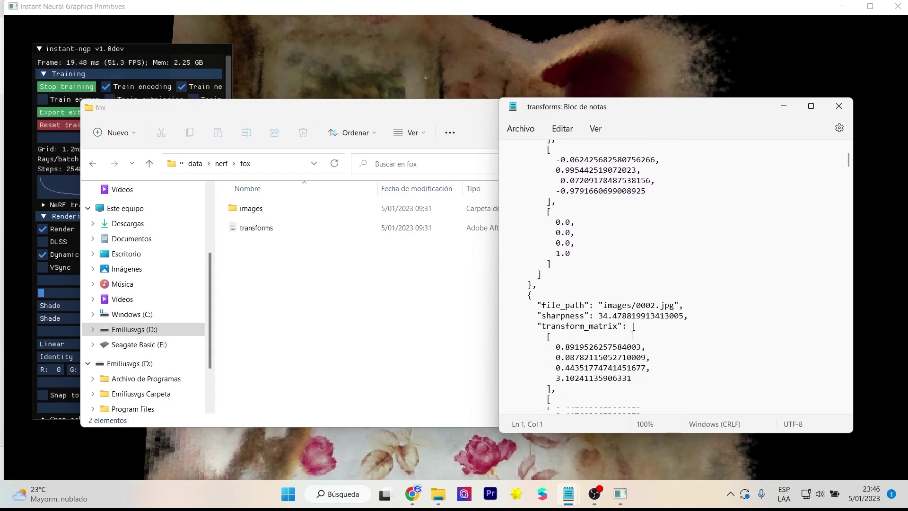
scroll(774, 193, "down", 3)
left_click_drag(848, 161, 850, 228)
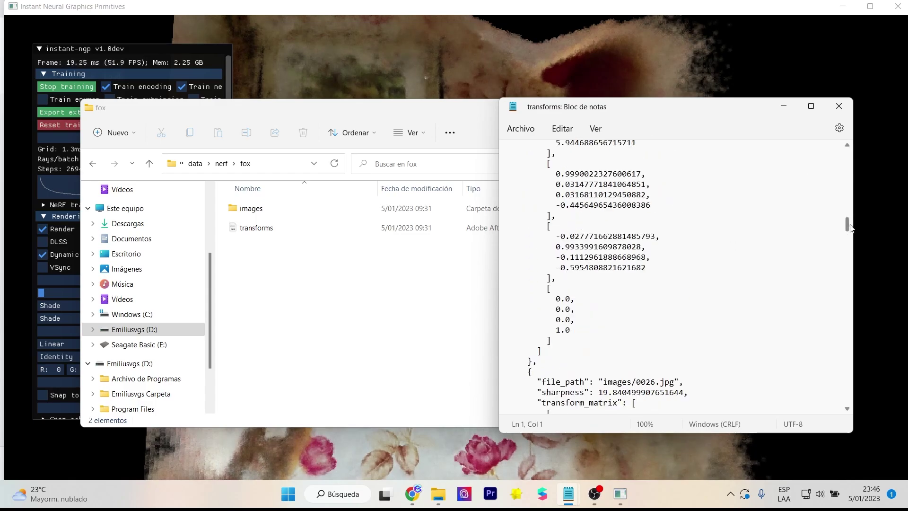
double_click(261, 207)
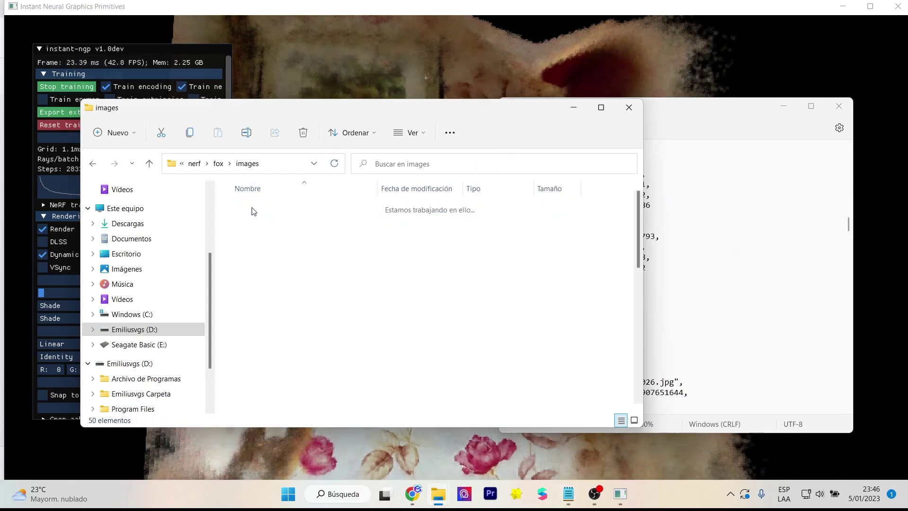
left_click(740, 309)
scroll(740, 309, "down", 2)
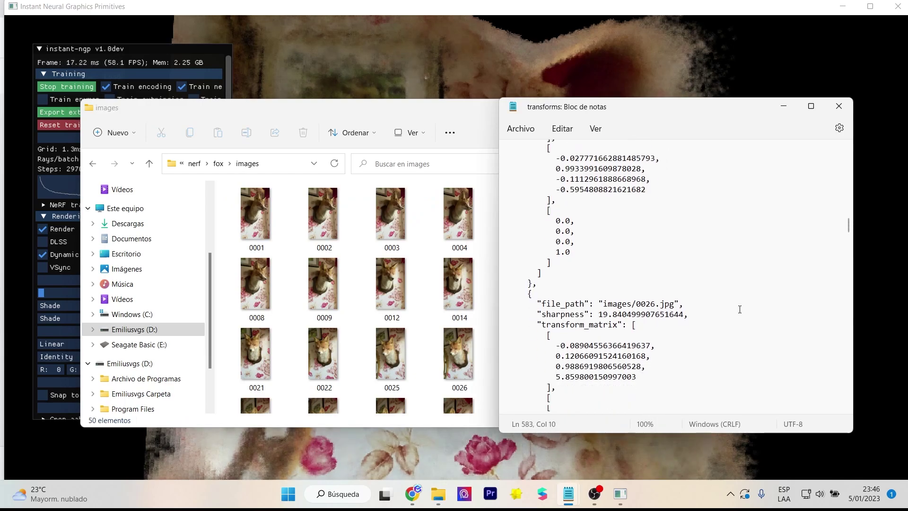
scroll(740, 310, "down", 2)
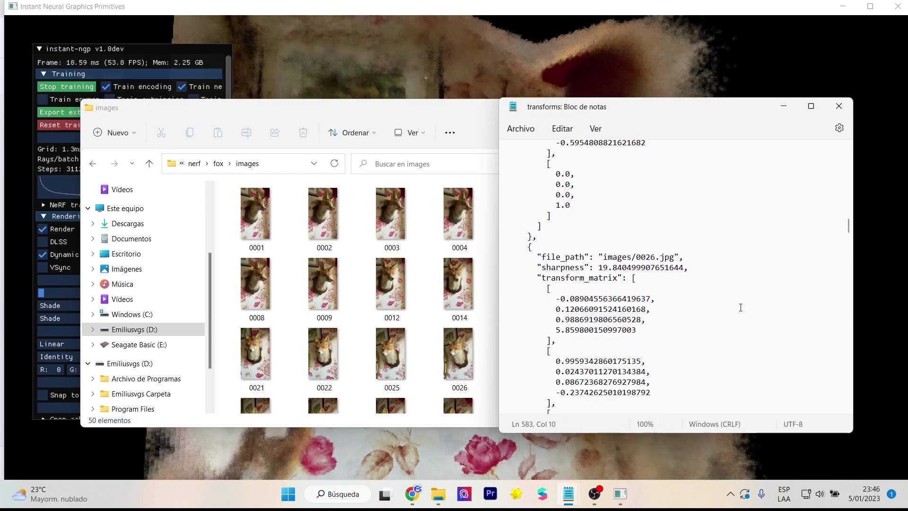
scroll(740, 306, "down", 3)
scroll(701, 278, "down", 2)
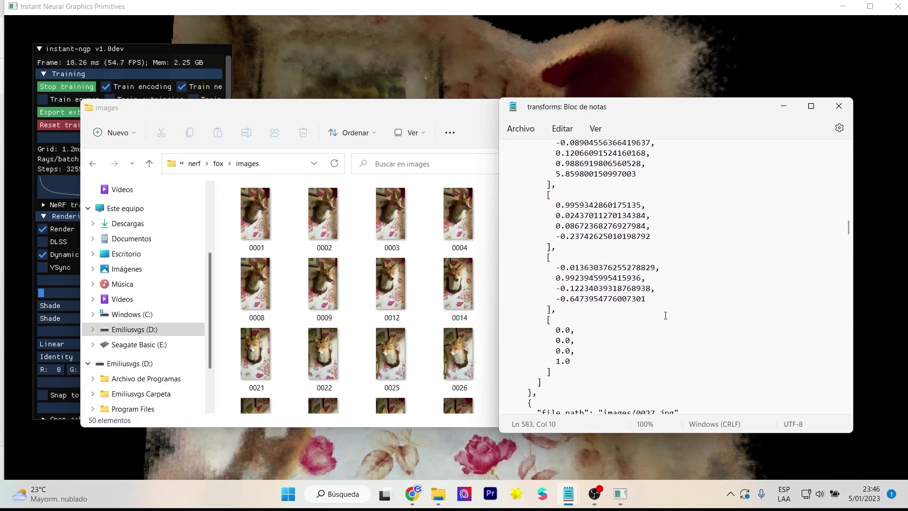
scroll(663, 315, "down", 4)
scroll(663, 315, "down", 1)
scroll(459, 322, "down", 10)
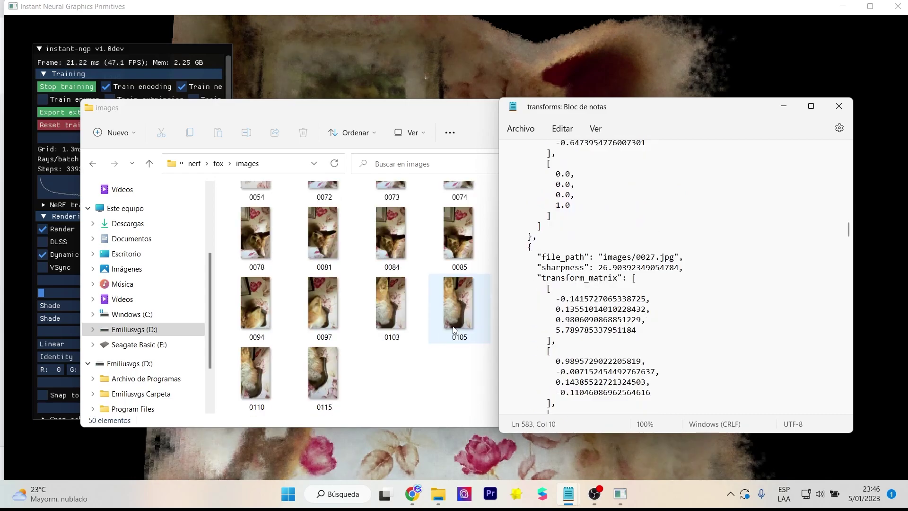
scroll(846, 252, "down", 3)
scroll(846, 252, "down", 3)
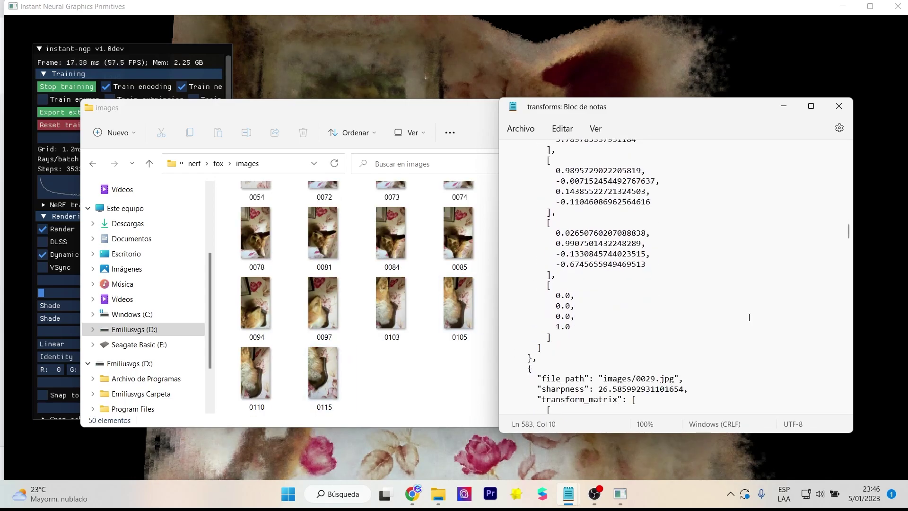
scroll(846, 252, "down", 5)
left_click_drag(848, 233, 852, 284)
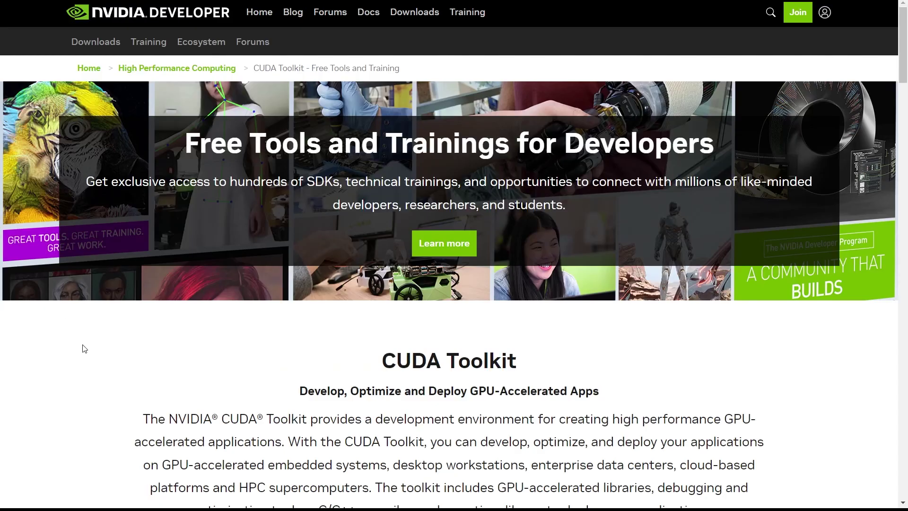
- Browse the CUDA Toolkit and CMake download pages
scroll(68, 360, "down", 2)
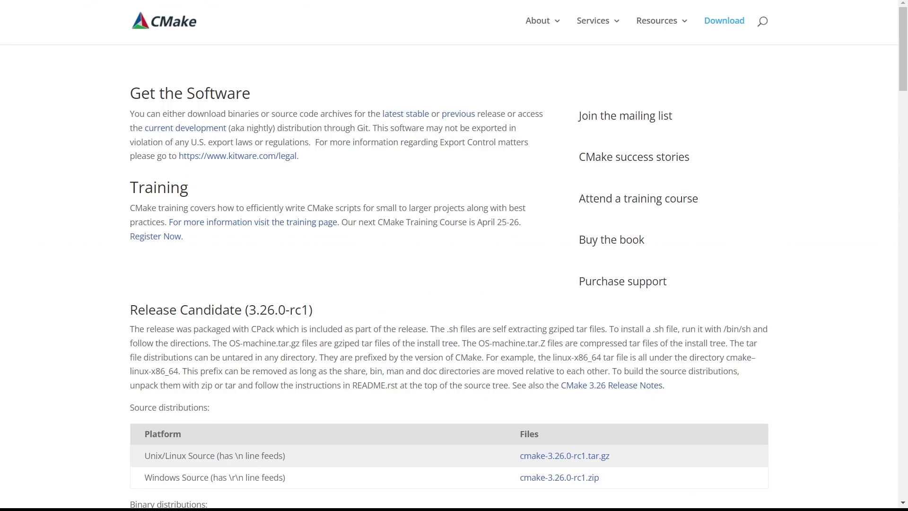
scroll(81, 240, "down", 4)
scroll(80, 239, "down", 4)
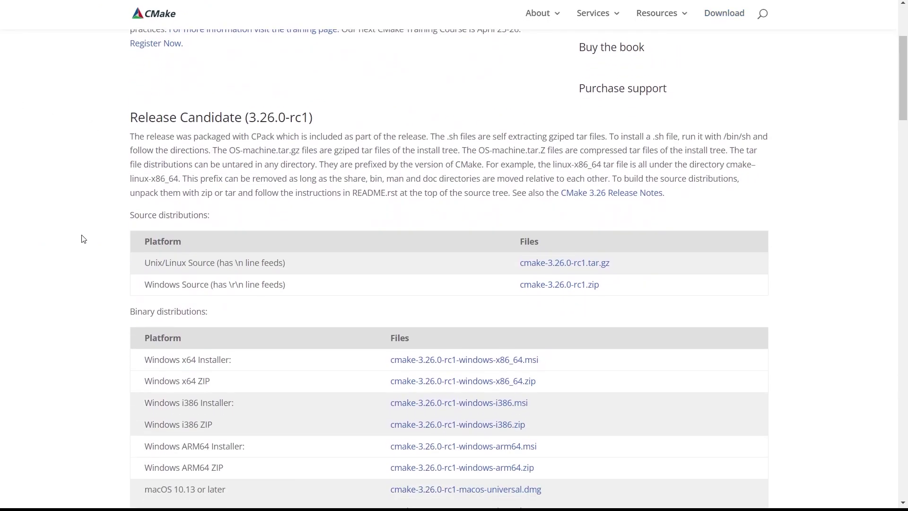
scroll(69, 239, "up", 5)
scroll(63, 241, "up", 3)
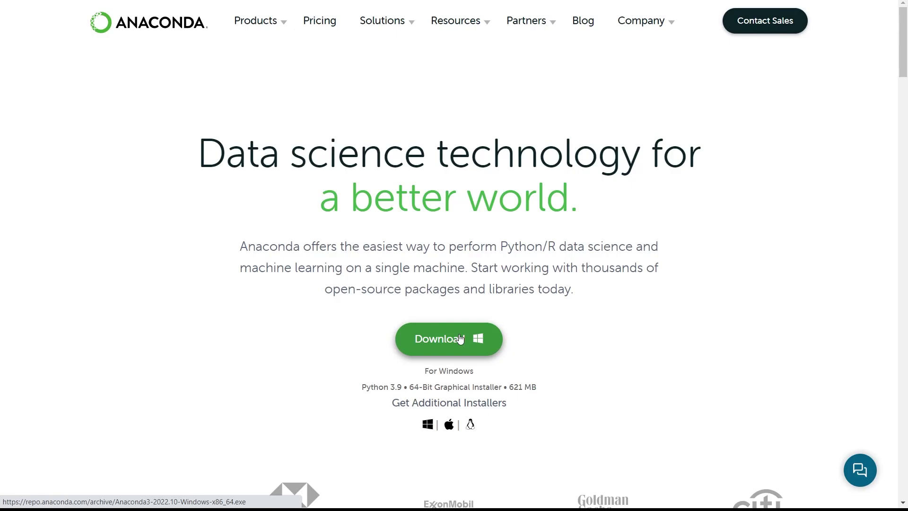
- Download the Anaconda3 2022.10 installer for Windows from anaconda.com
left_click(460, 338)
scroll(523, 359, "down", 1)
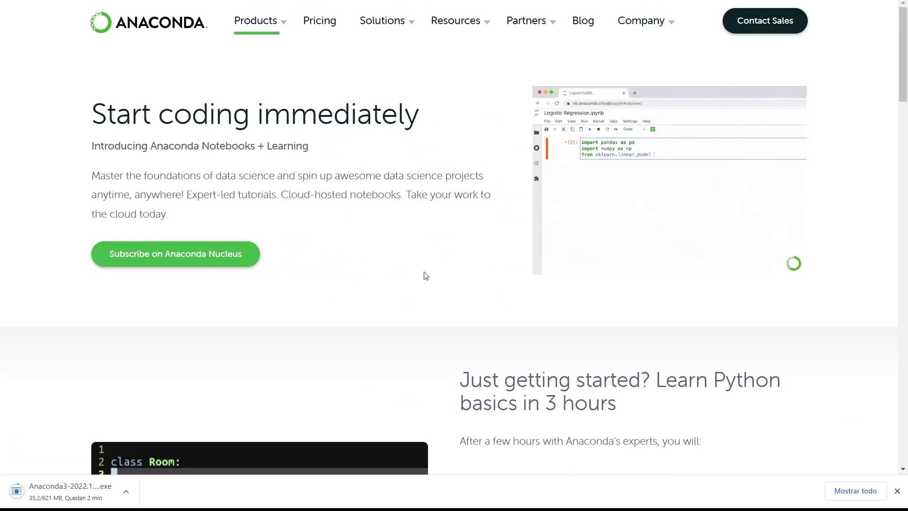
scroll(426, 275, "down", 10)
- Install Anaconda3 2022.10 keeping the default install type, location and options
scroll(410, 306, "down", 3)
scroll(435, 263, "down", 4)
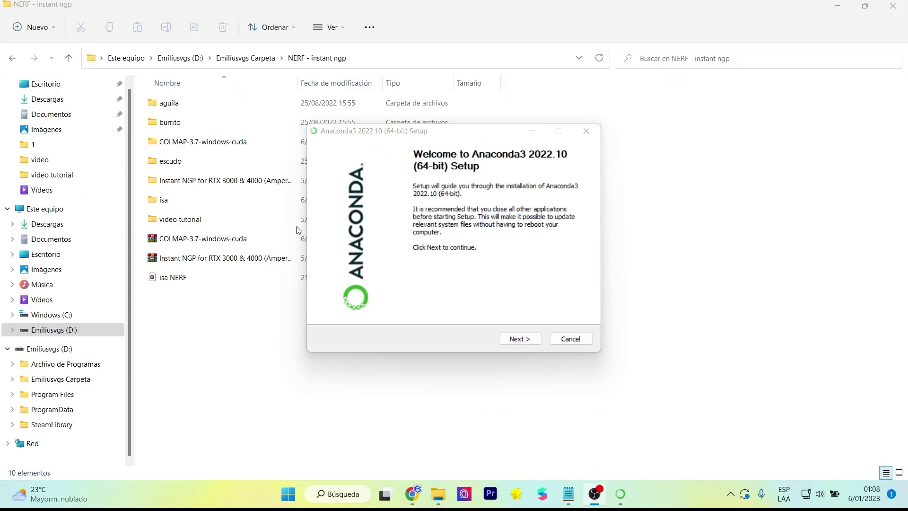
left_click(519, 338)
left_click(519, 339)
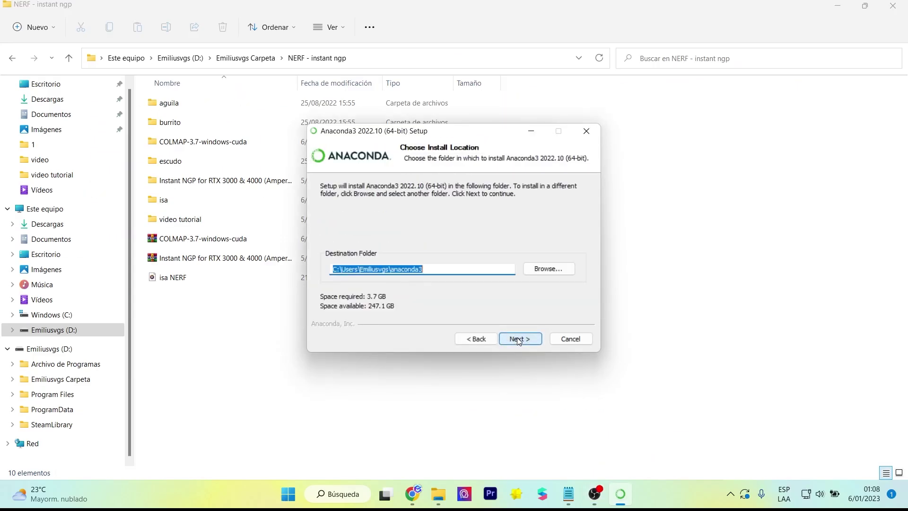
left_click(336, 269)
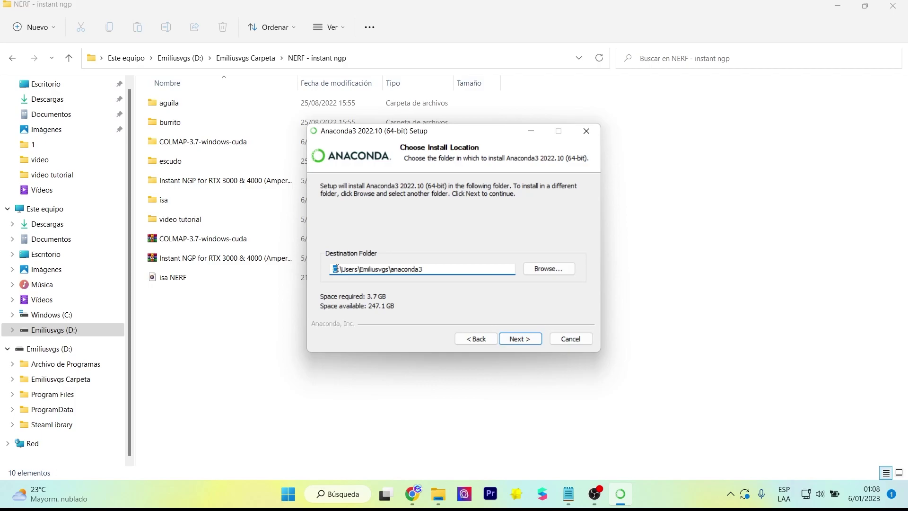
left_click(521, 339)
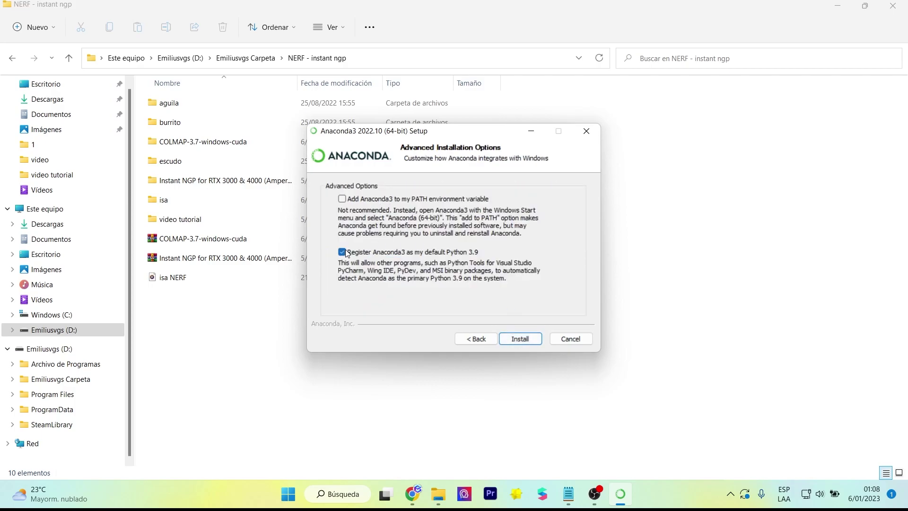
left_click(520, 338)
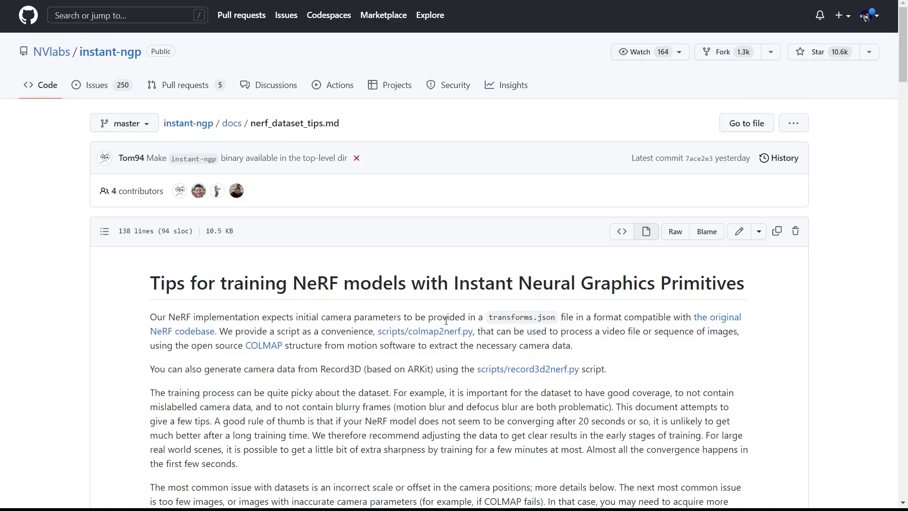
- Follow the NeRF dataset tips to COLMAP's download page and open the 3.7 pre-release
scroll(804, 298, "down", 3)
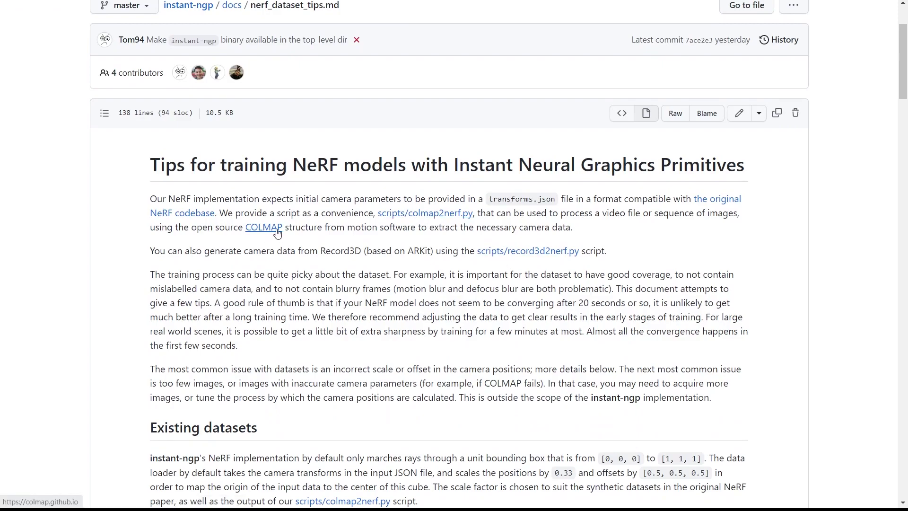
scroll(331, 227, "down", 2)
scroll(568, 189, "down", 5)
scroll(894, 151, "down", 3)
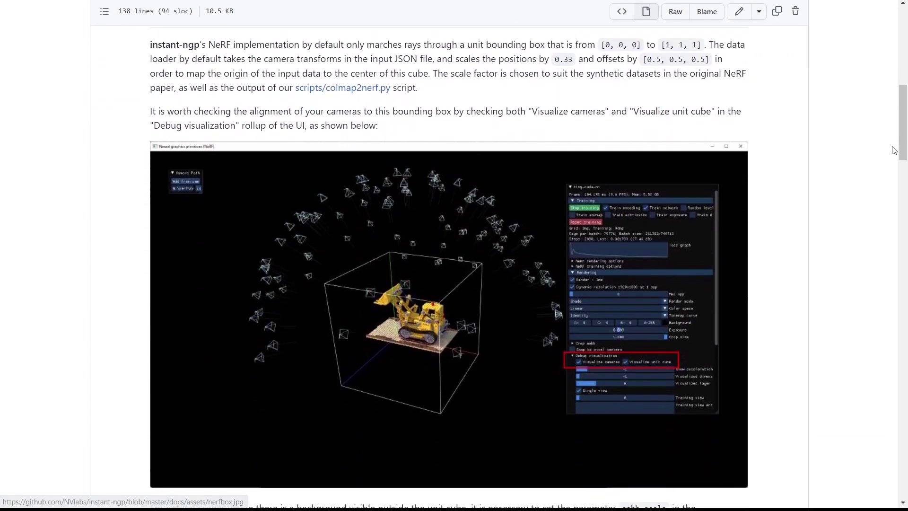
scroll(894, 151, "down", 5)
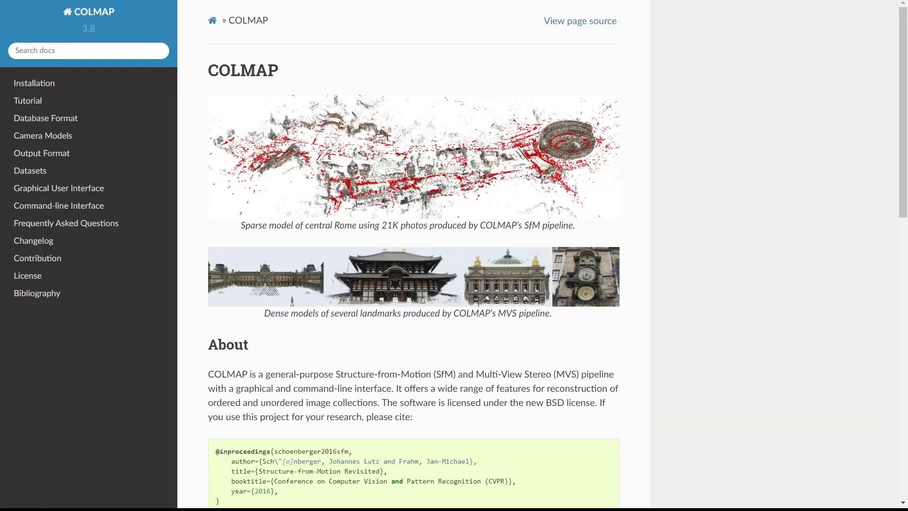
scroll(497, 284, "down", 10)
left_click(520, 302)
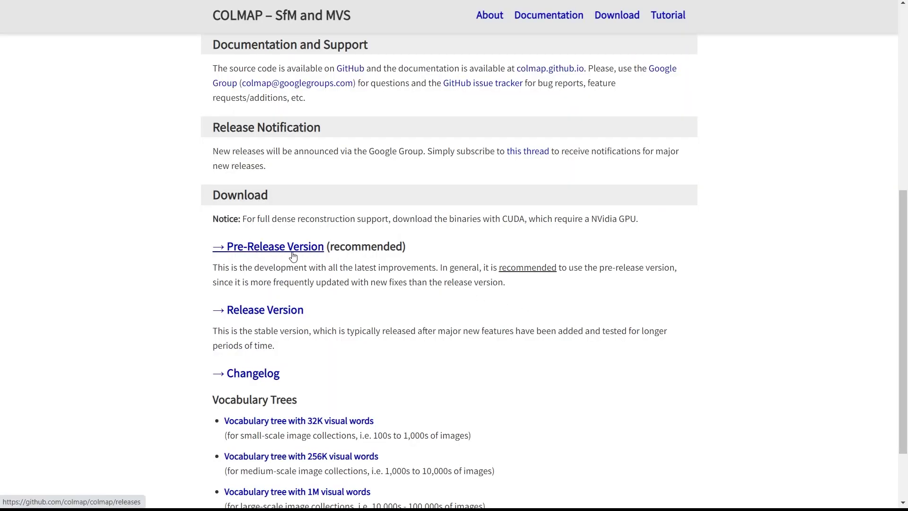
left_click(296, 255)
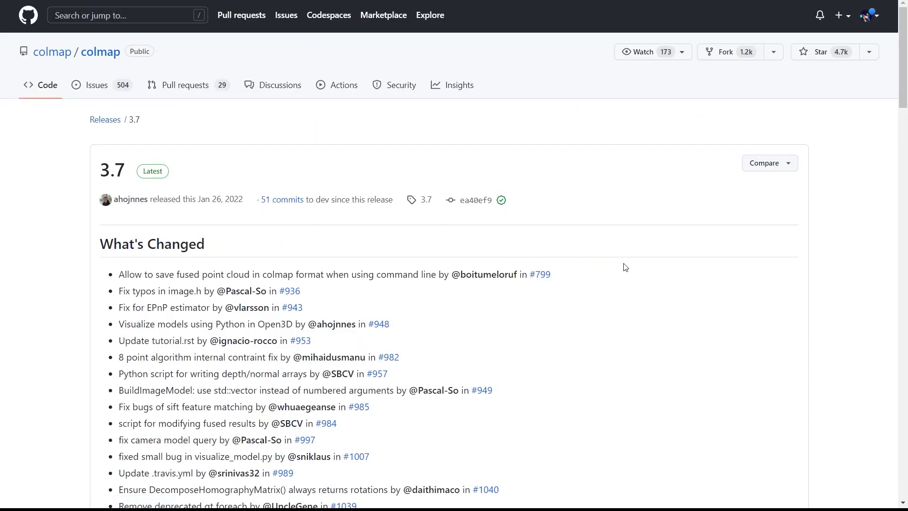
- Download COLMAP-3.7-windows-cuda.zip from the 3.7 release's Assets list
scroll(625, 266, "down", 5)
mouse_move(901, 113)
left_mouse_down()
mouse_move(901, 84)
mouse_move(901, 455)
left_mouse_up()
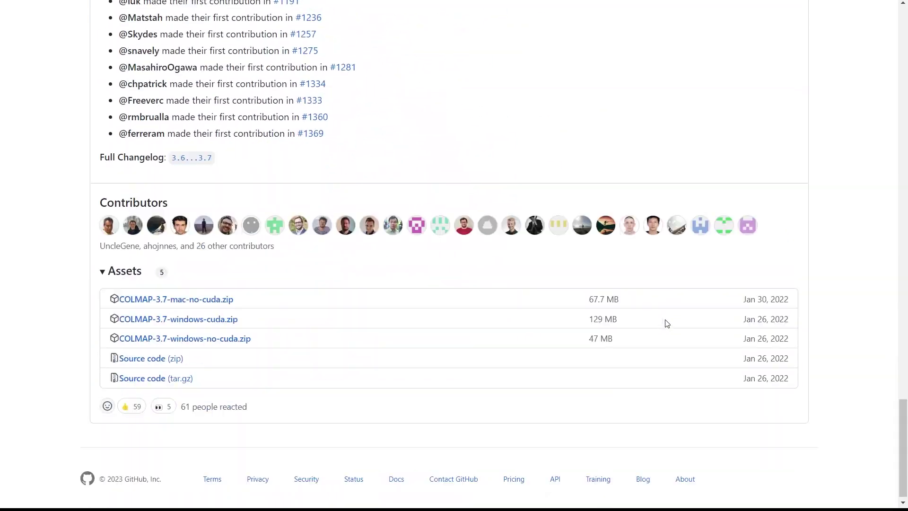
left_click(177, 313)
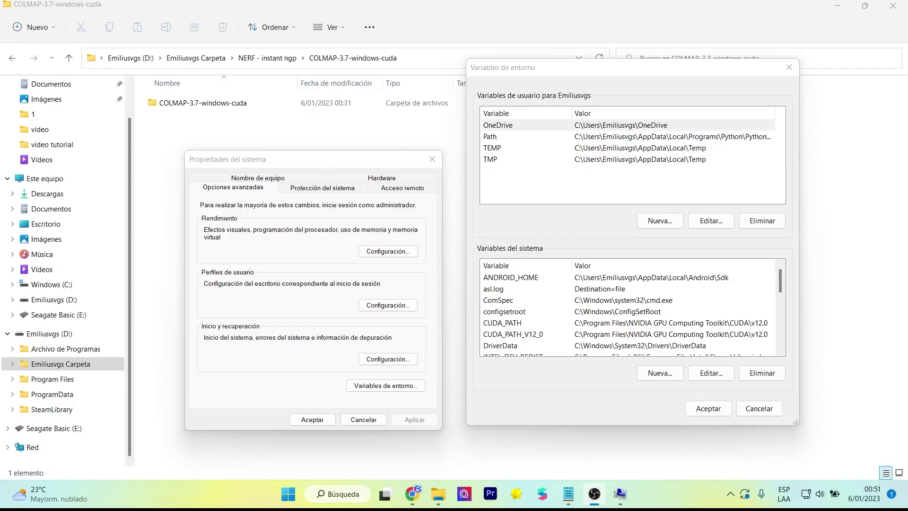
- Edit the system Path variable and paste the COLMAP-3.7-windows-cuda folder as a new entry
scroll(715, 299, "down", 1)
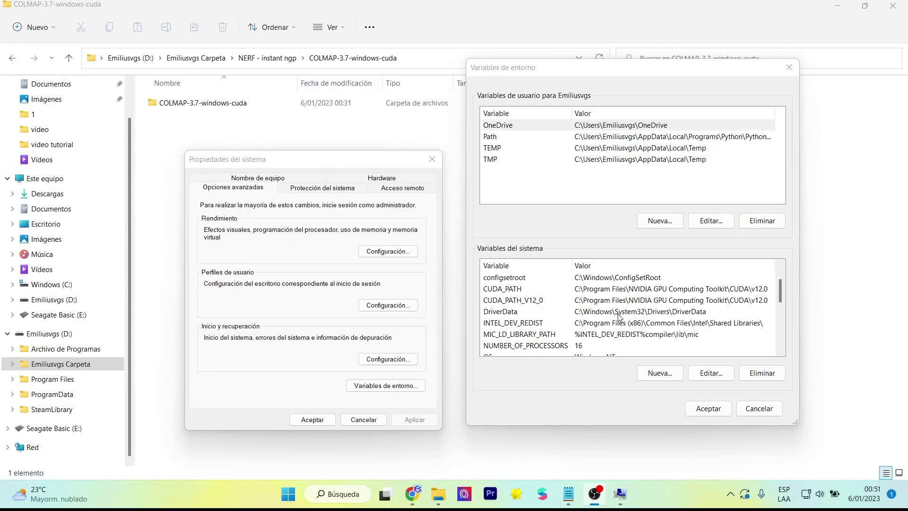
scroll(715, 299, "down", 2)
left_click(539, 303)
left_click(698, 373)
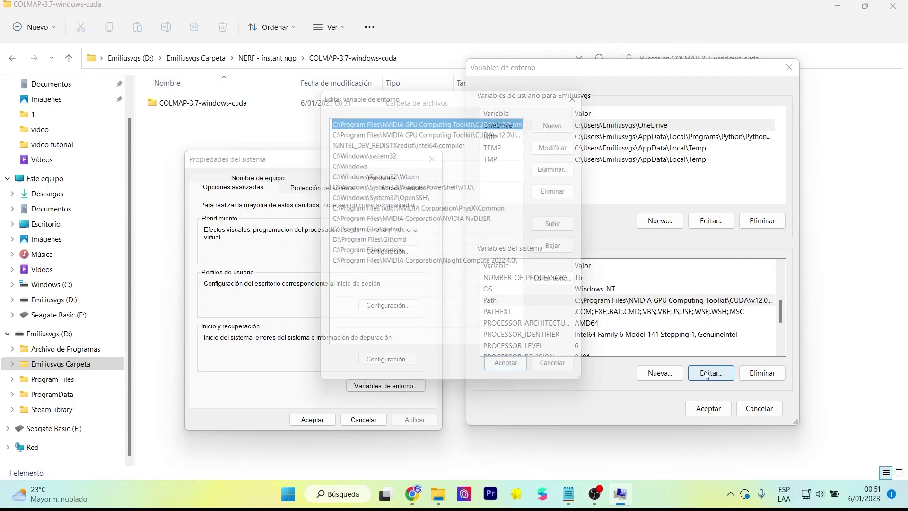
left_click(563, 119)
key("ctrl+v")
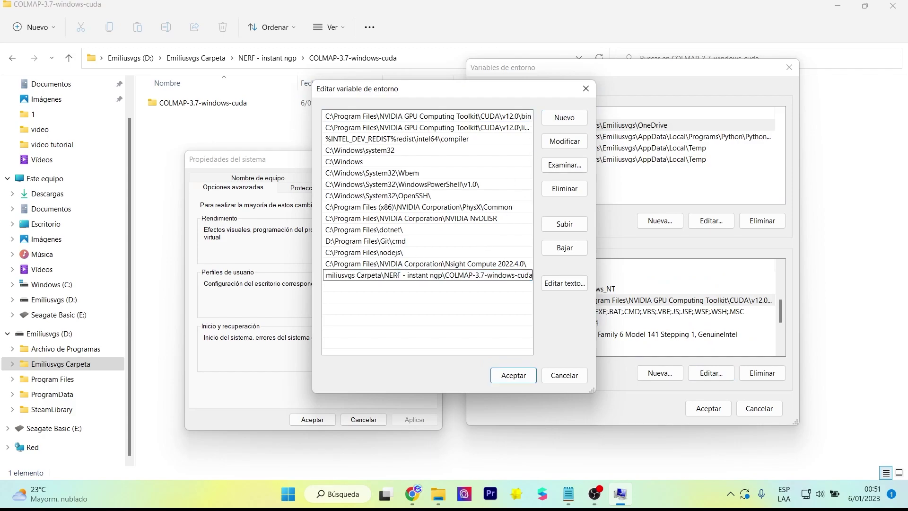
left_click(412, 315)
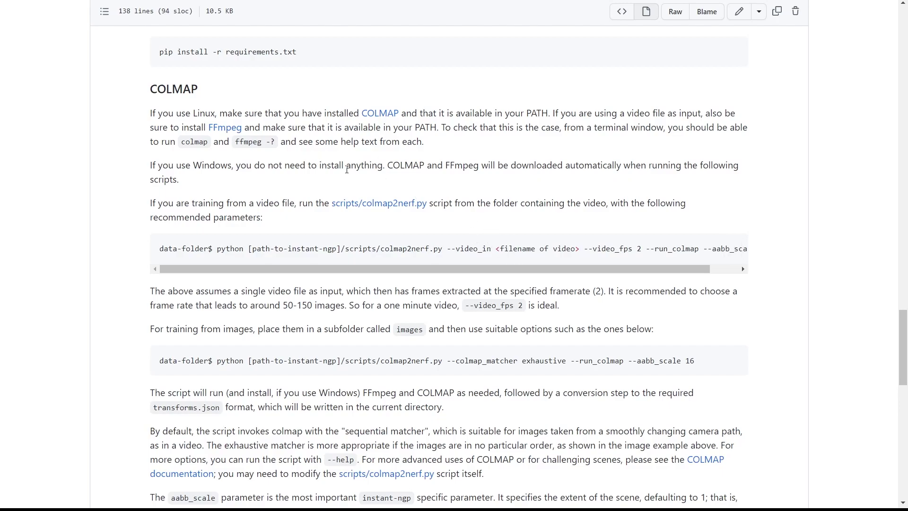
- Copy the README's colmap2nerf.py images command using exhaustive matching and aabb_scale 16
scroll(398, 165, "down", 3)
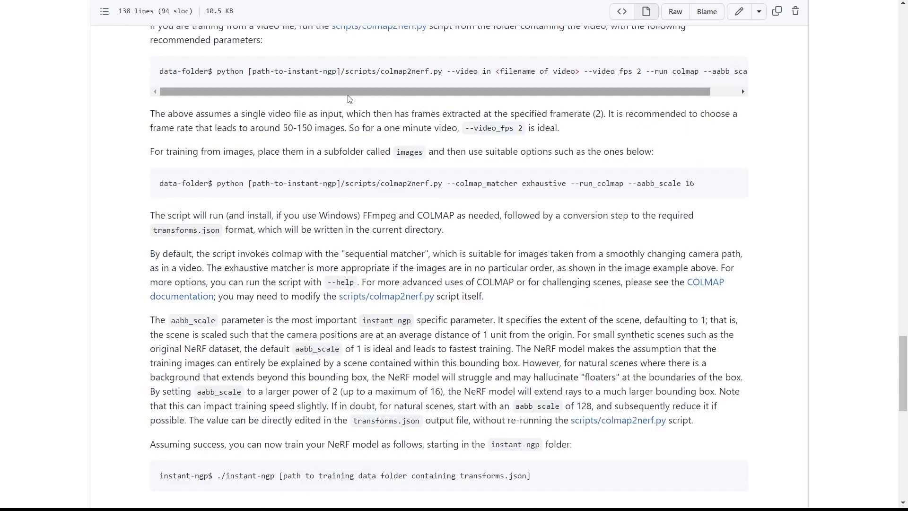
left_click_drag(163, 184, 690, 184)
left_click(770, 183)
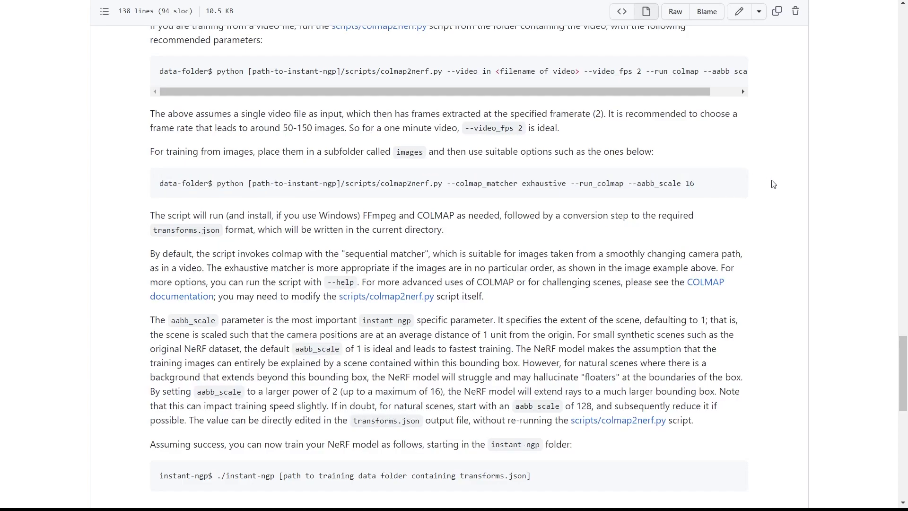
left_click(736, 184)
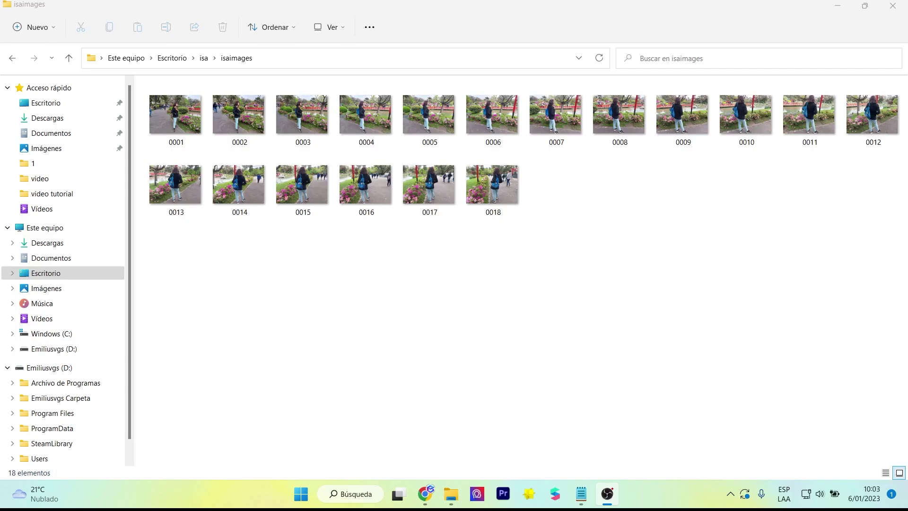
- Check the properties of photo 0001 for its image details, such as its 1387 × 1040 size
key("Right")
key("shift+F10")
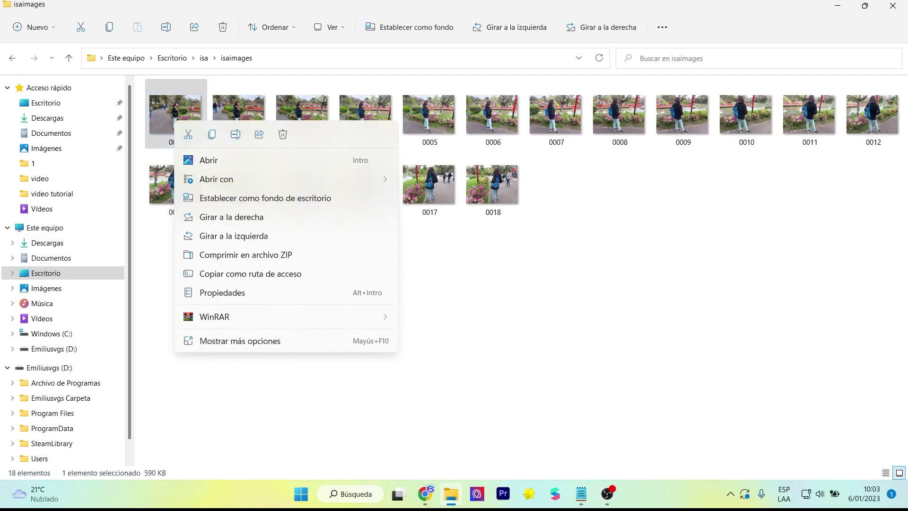
key("Up")
key("Up")
key("Up")
key("Return")
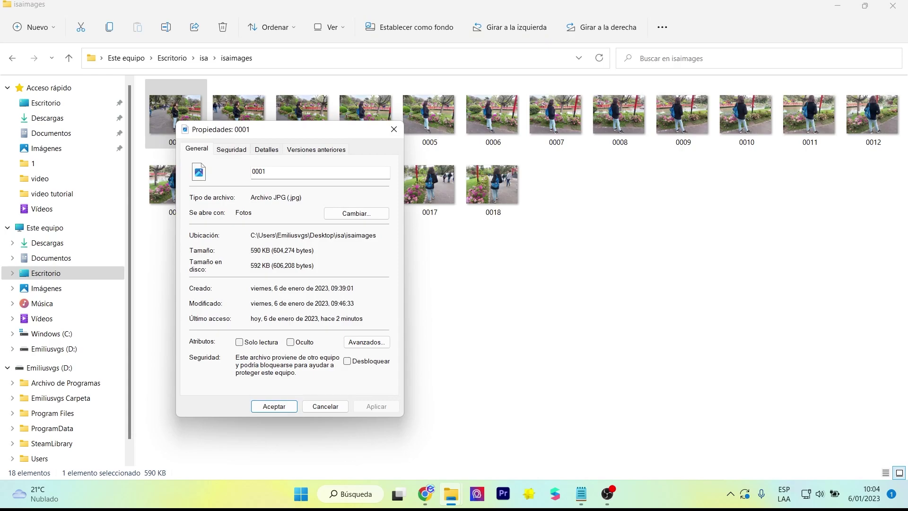
key("ctrl+Tab")
key("ctrl+Tab")
scroll(288, 265, "down", 3)
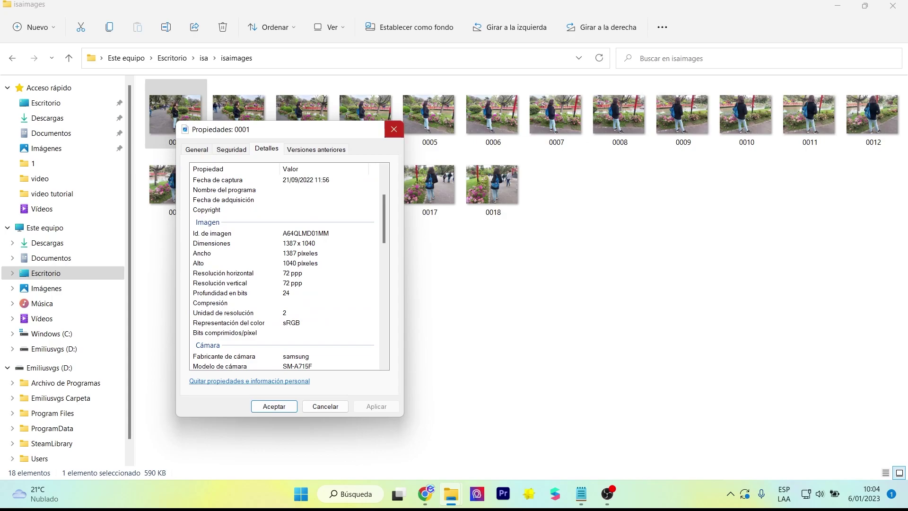
left_click(393, 129)
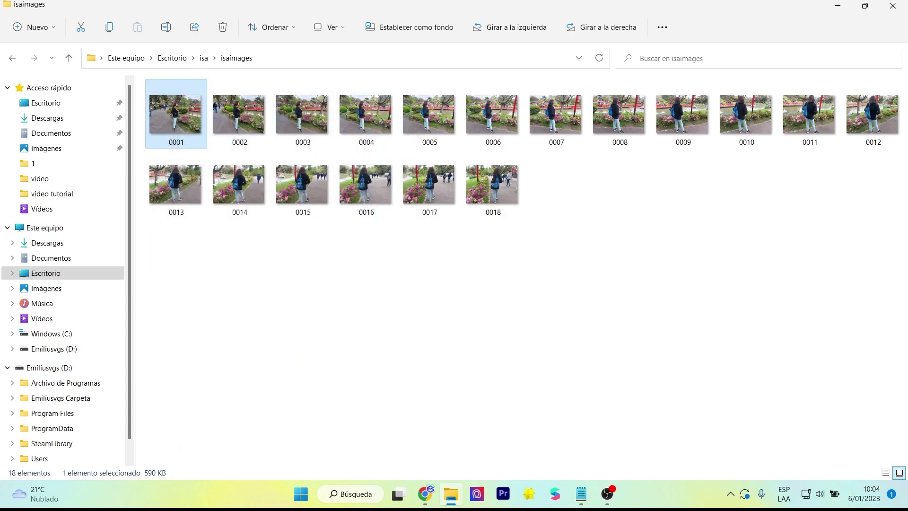
- Open the 18 garden photos in the image viewer and step forward through them
left_click_drag(884, 271, 158, 99)
double_click(157, 100)
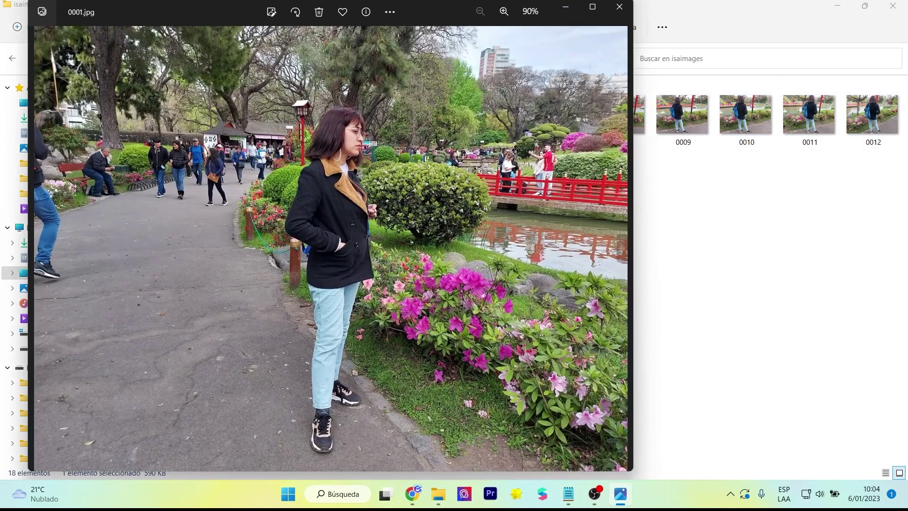
key("Right")
key("Right")
key("Right")
key("Right")
key("Right")
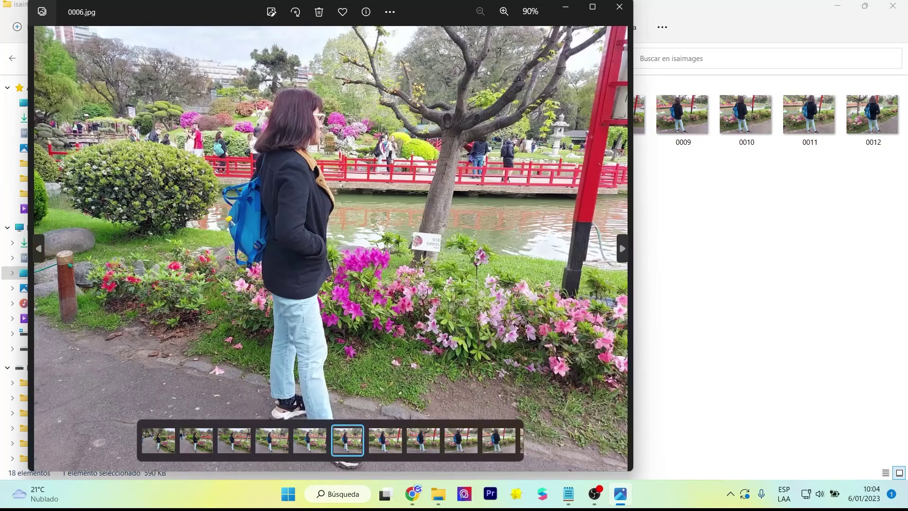
key("Right")
key("Right")
key("Right")
key("Right")
key("Right")
key("Right")
key("Right")
key("Right")
key("Right")
key("Right")
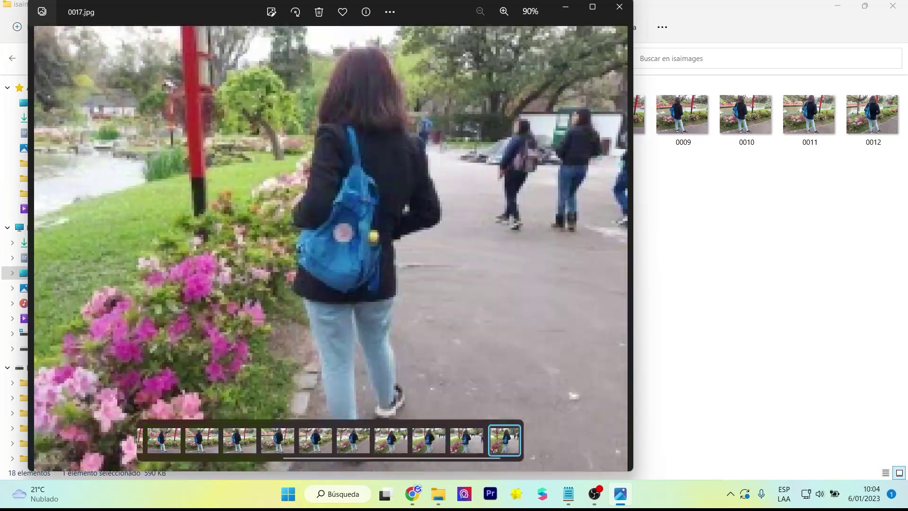
key("Right")
key("Right")
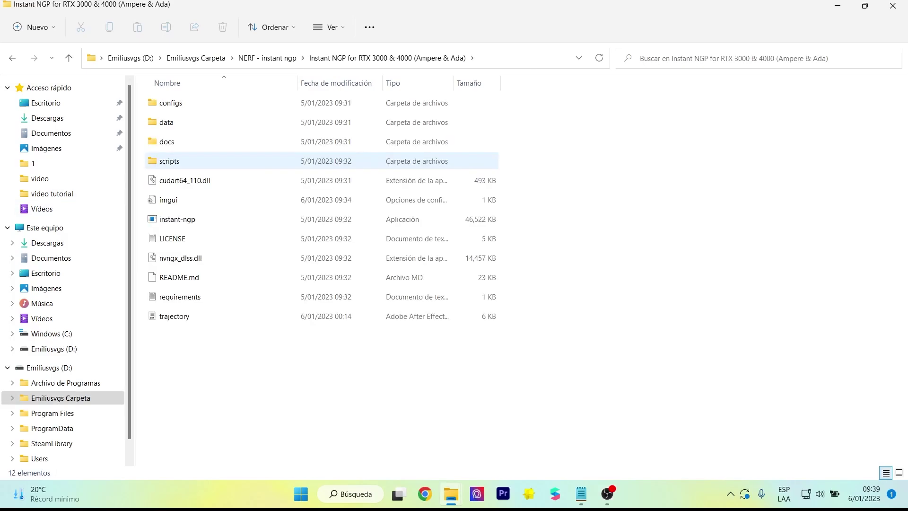
- Copy the colmap2nerf script from the instant-ngp scripts folder into Desktop\isa
double_click(180, 161)
left_click(180, 103)
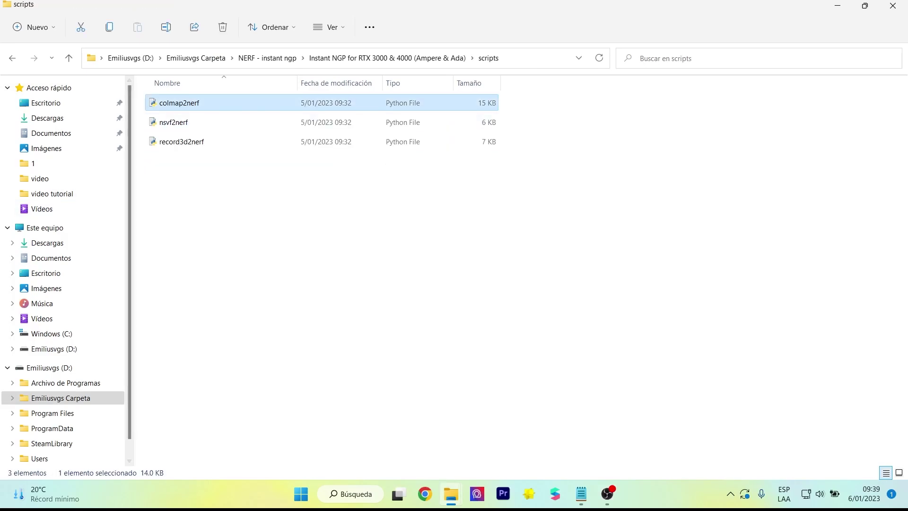
key("ctrl+c")
left_click(45, 228)
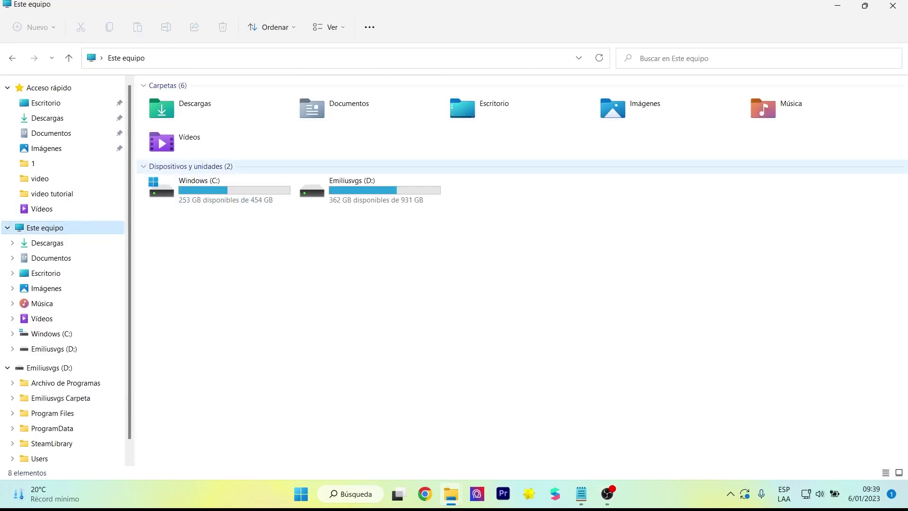
left_click(46, 273)
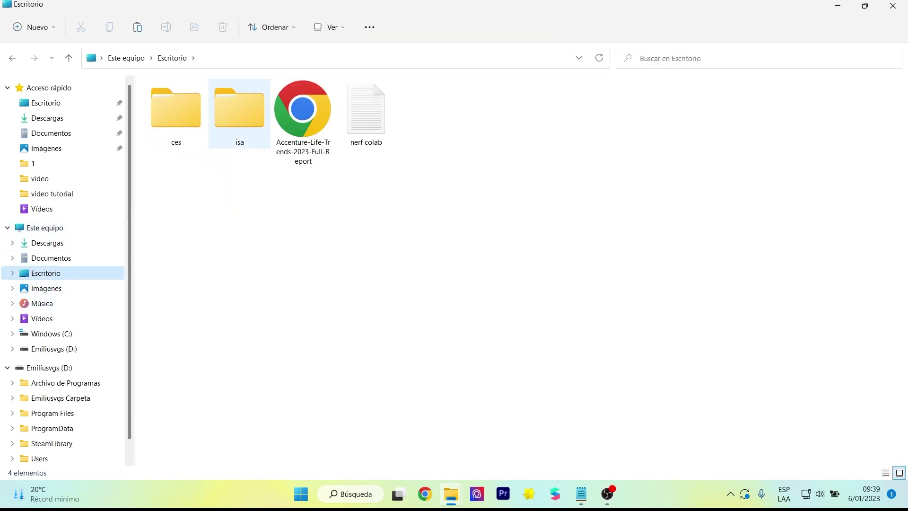
double_click(240, 114)
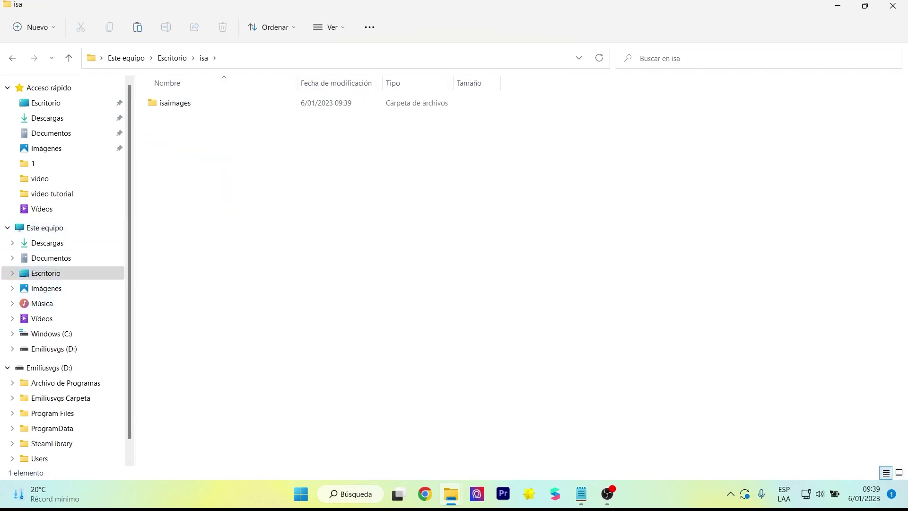
key("ctrl+v")
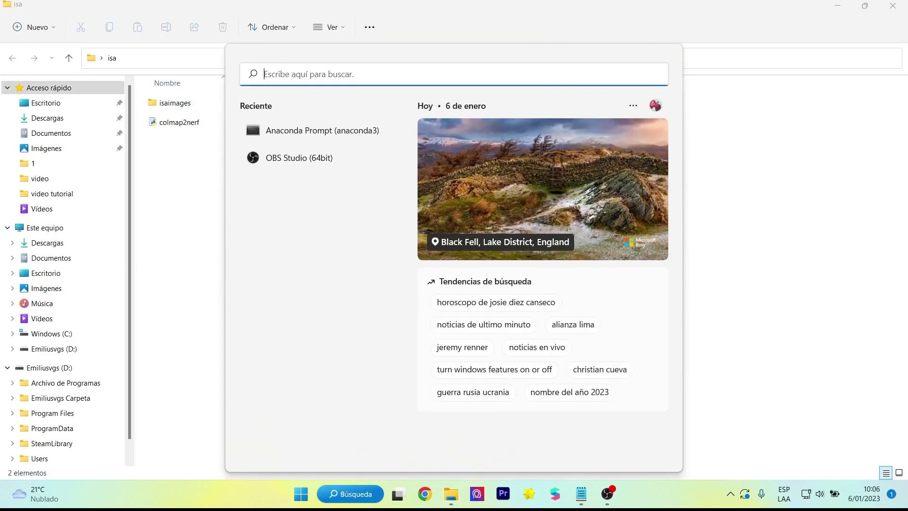
- Start Anaconda Prompt and change directory to Desktop\isa
type("anac")
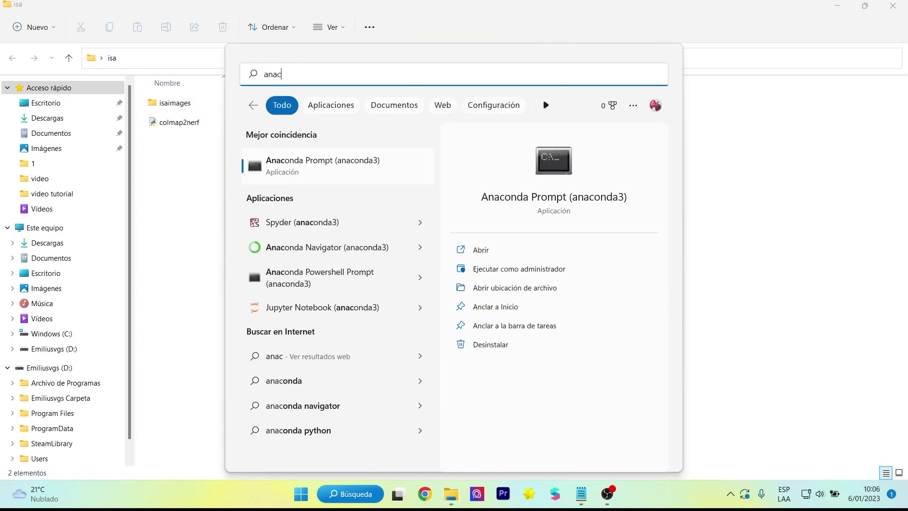
key("Return")
left_click_drag(336, 82, 569, 93)
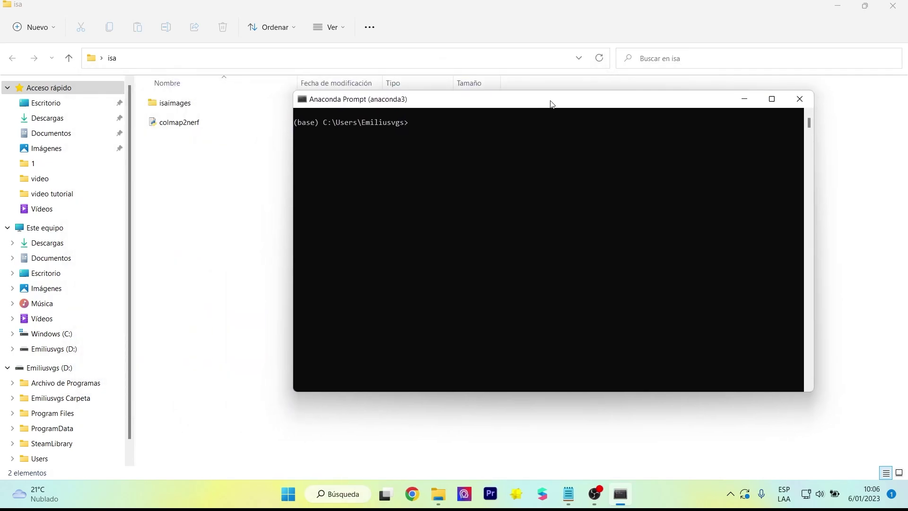
left_click(511, 125)
type("cd Desktop\\isa")
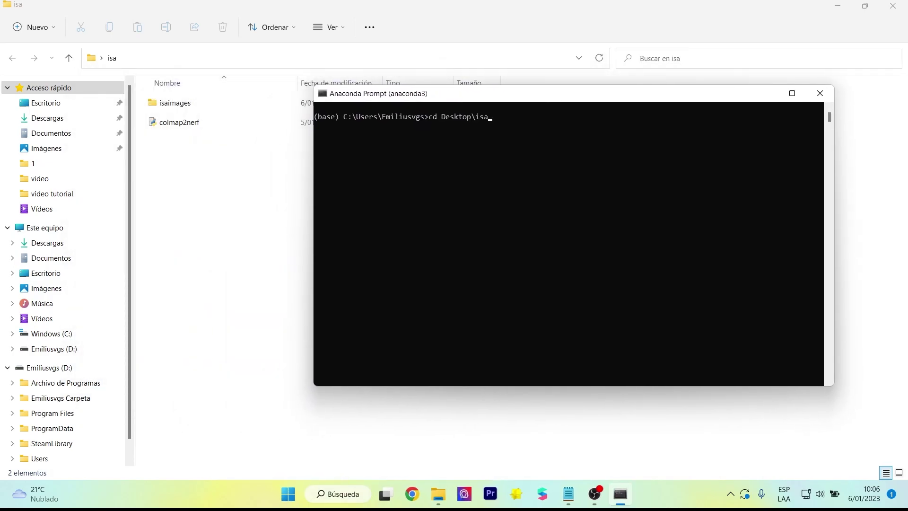
key("Return")
- Run the pasted colmap2nerf command on isaimages, answering y to replace old output
key("alt+Tab")
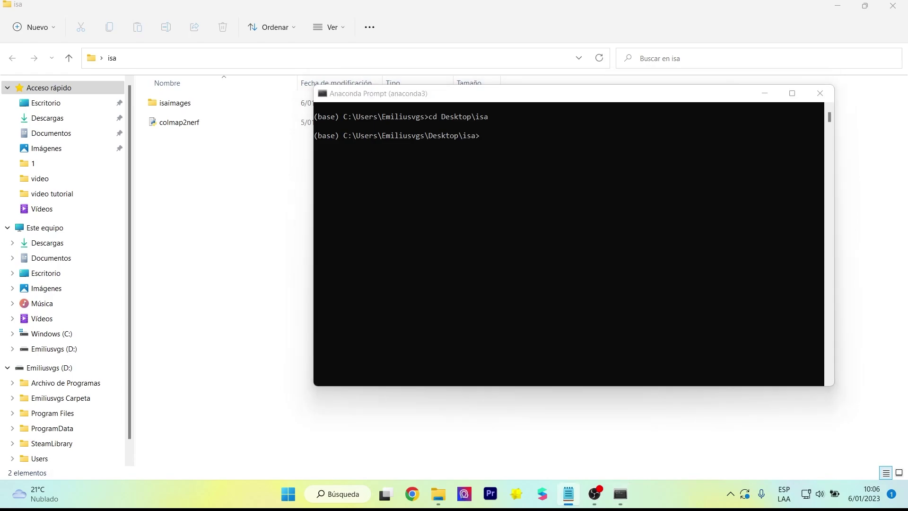
key("alt+Tab")
key("ctrl+v")
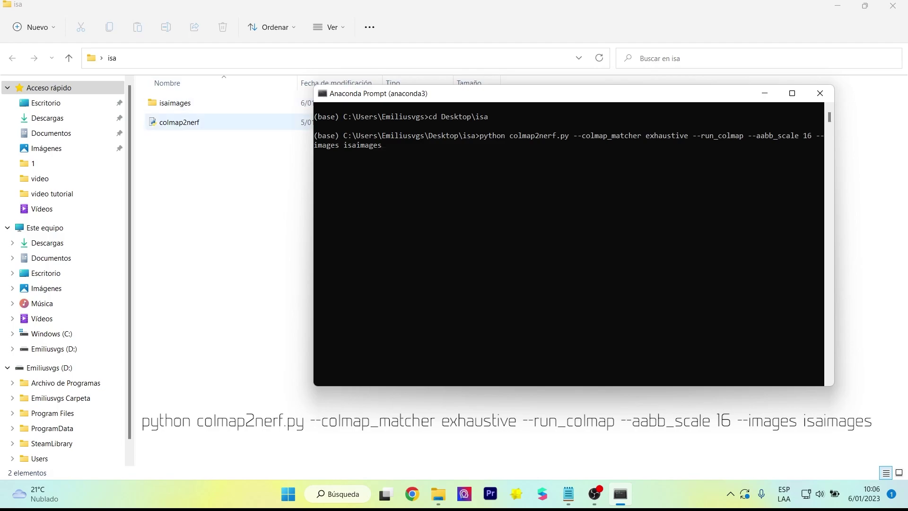
key("Return")
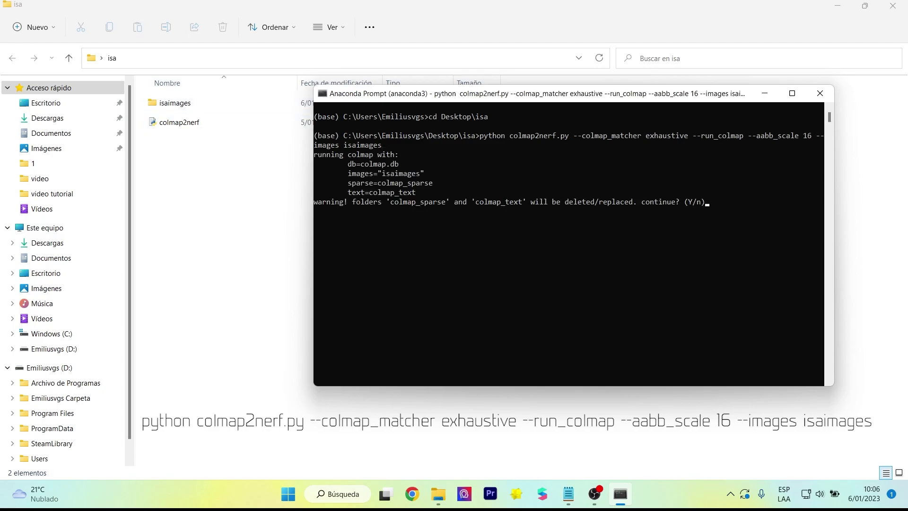
type("y")
key("Return")
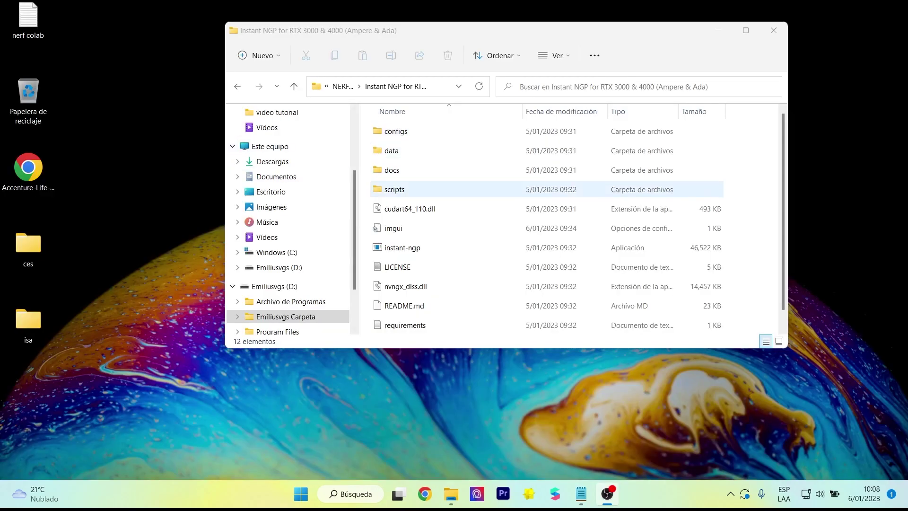
- Launch instant-ngp.exe with the isa scene and maximize the viewer window
scroll(426, 210, "down", 1)
double_click(402, 230)
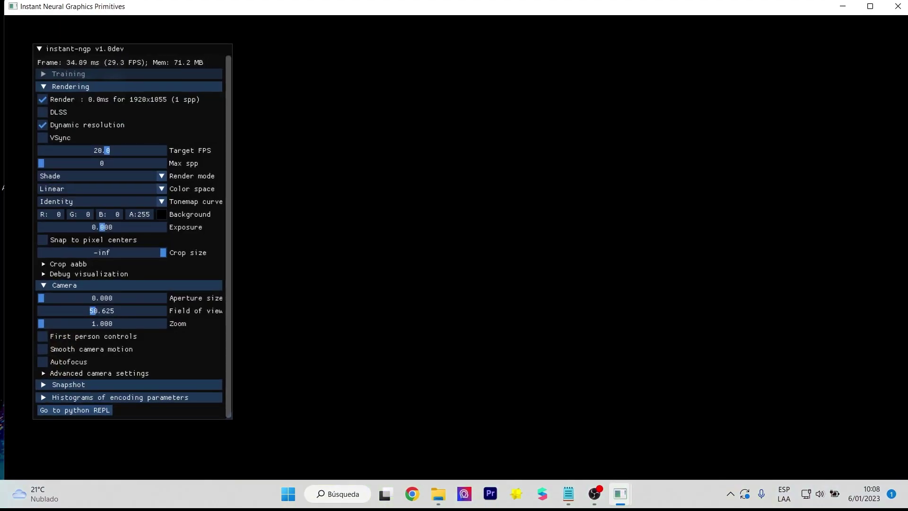
left_click_drag(432, 9, 571, 18)
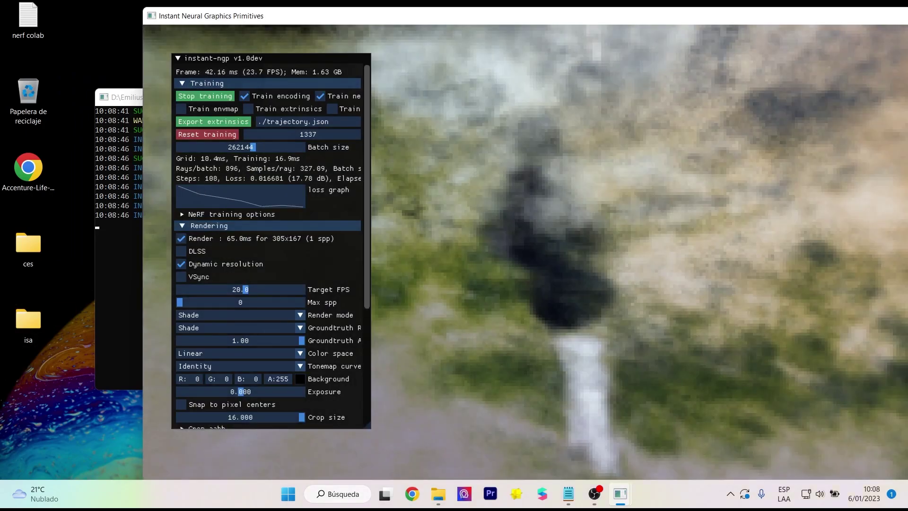
double_click(258, 10)
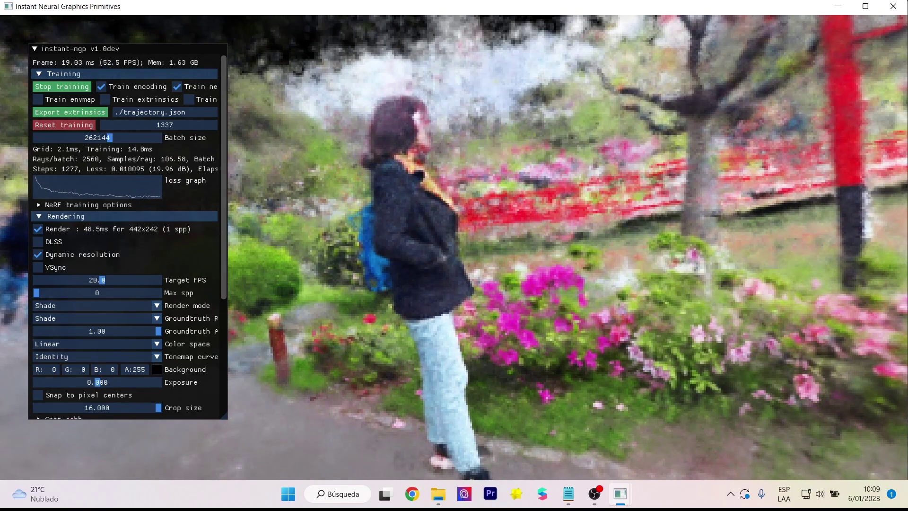
- Fly the camera with WASD around the person with the blue backpack among pink flowers
key("a")
key("w")
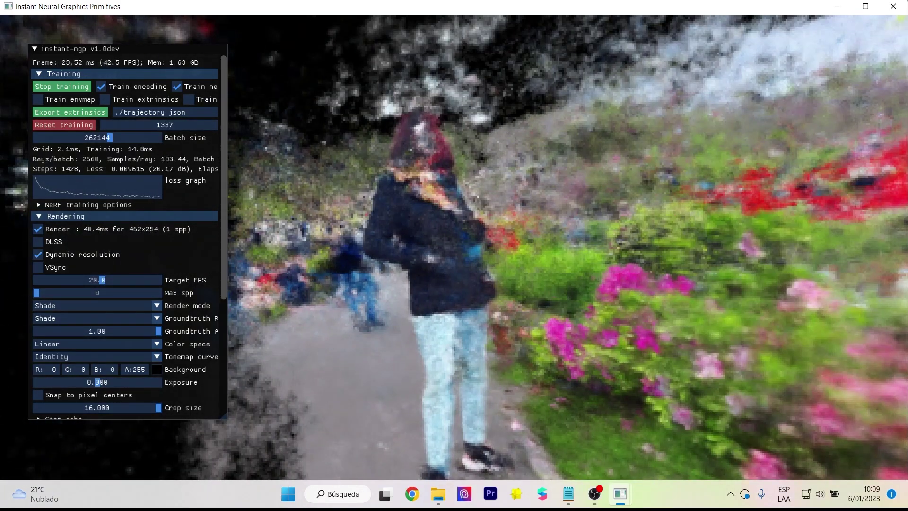
key("s")
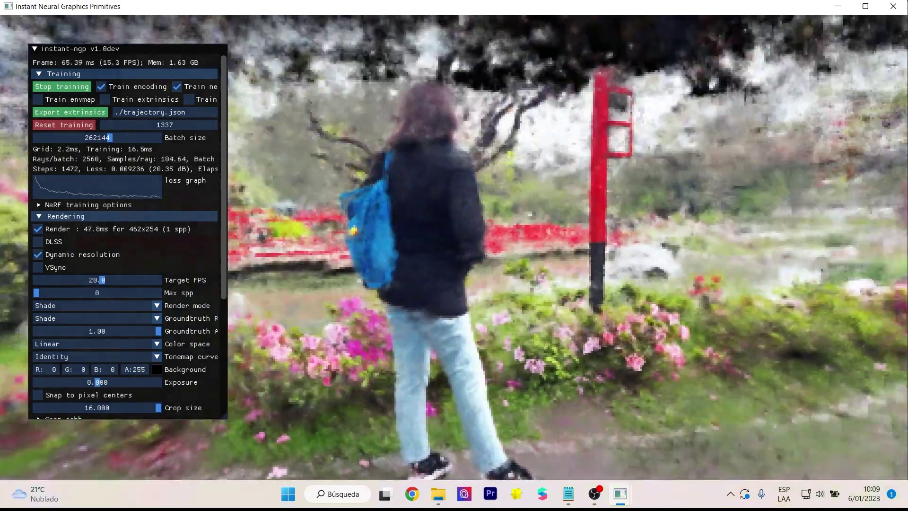
key("s")
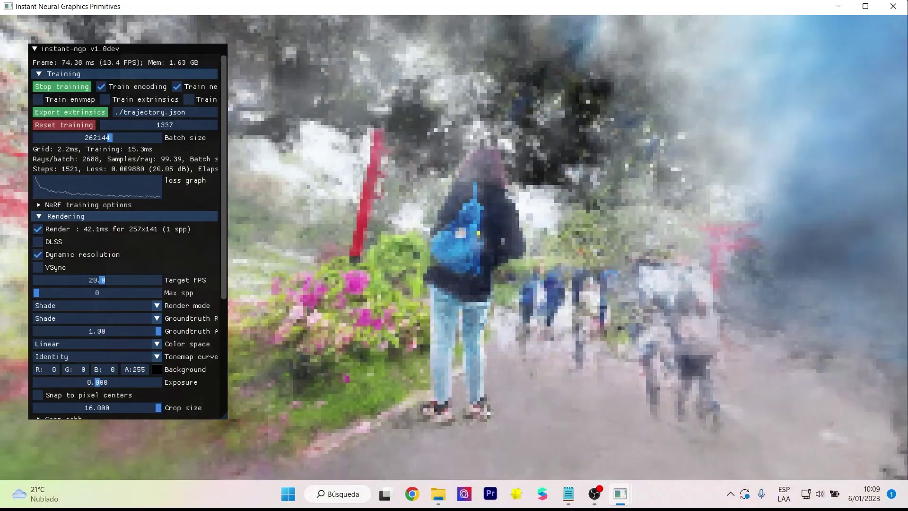
key("w")
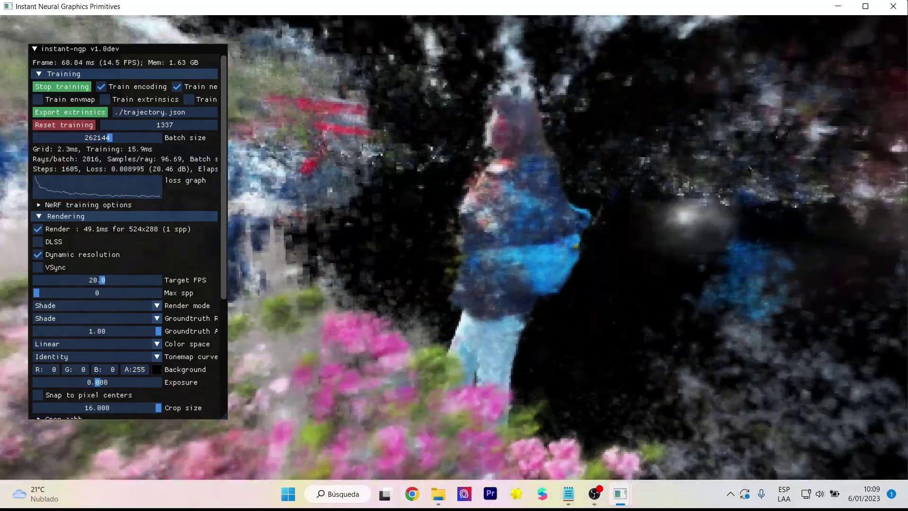
key("s")
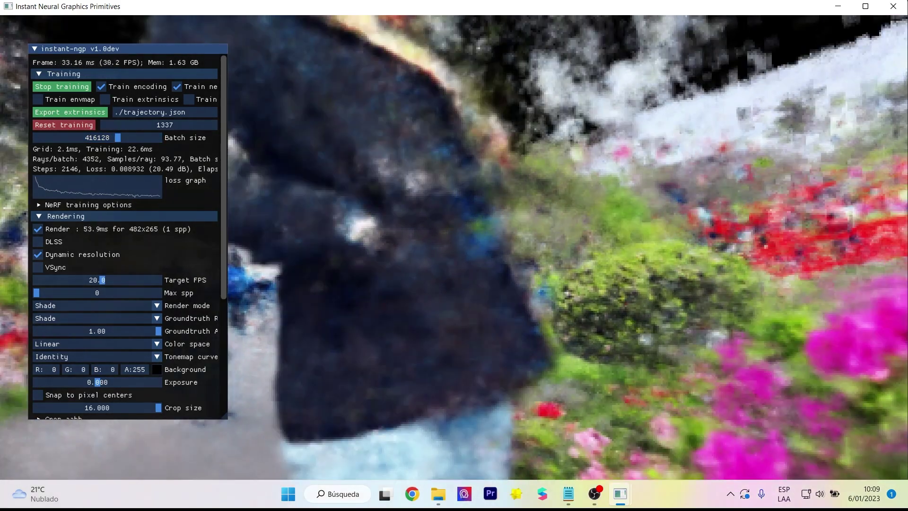
key("s")
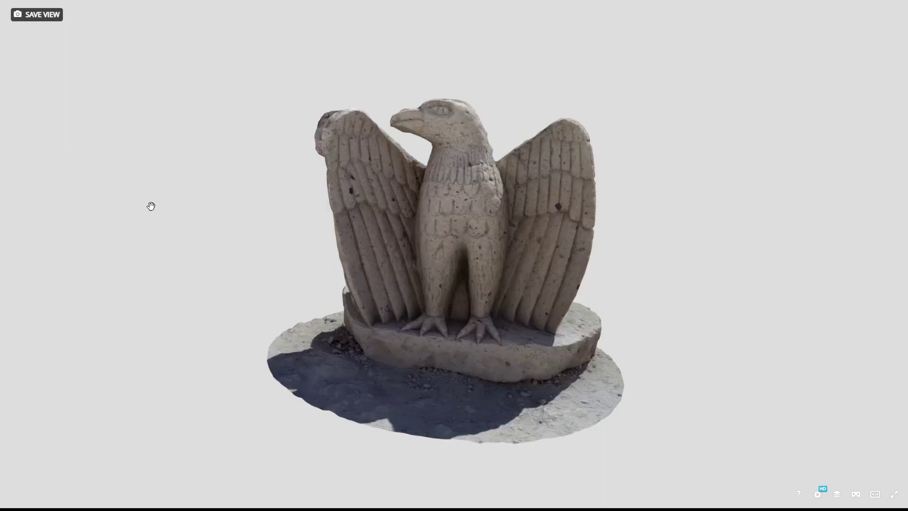
mouse_move(151, 206)
left_mouse_down()
mouse_move(172, 249)
mouse_move(209, 239)
mouse_move(259, 251)
mouse_move(320, 246)
left_mouse_up()
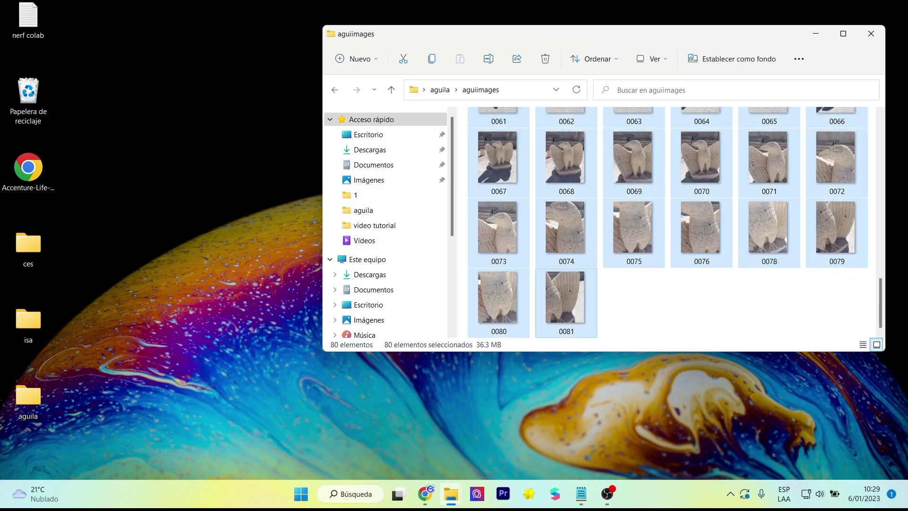
key("alt+Return")
key("ctrl+Tab")
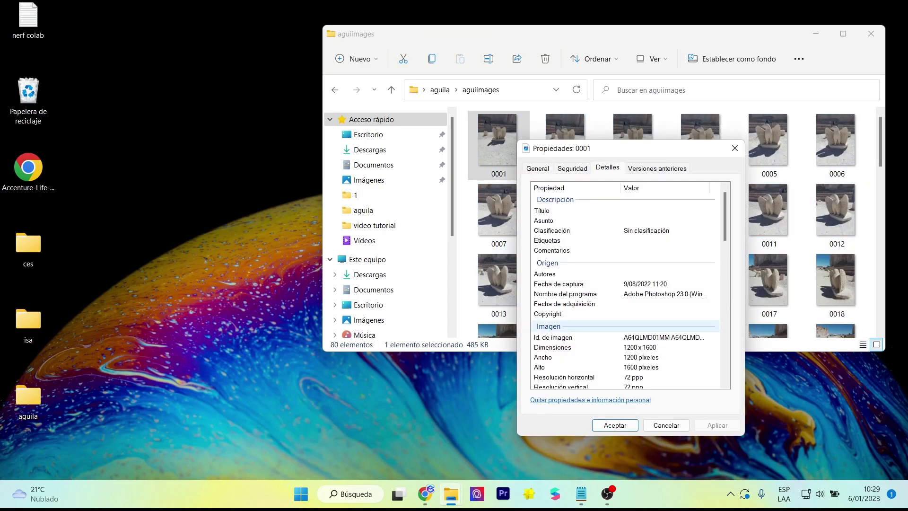
scroll(624, 303, "down", 2)
key("Escape")
type("0046")
key("Return")
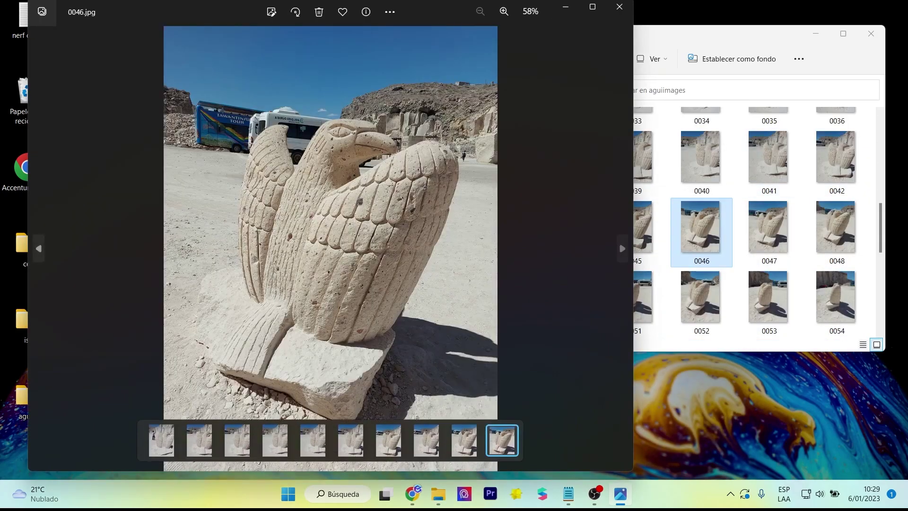
key("Left")
key("Left")
key("Left")
key("Left")
key("Left")
key("Left")
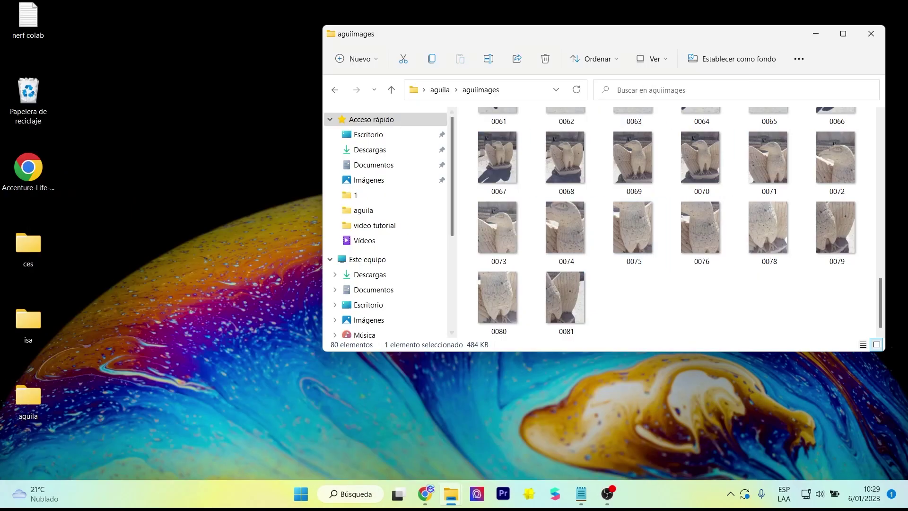
- From Desktop\aguila, run colmap2nerf with exhaustive matching and aabb_scale 16 on aguiimages, answering y
type("cd Desktop\\aguila")
key("Return")
type("python colmap2nerf.py --colmap_matcher exhaustive --run_colmap --aabb_scale 16 --images aguiimages")
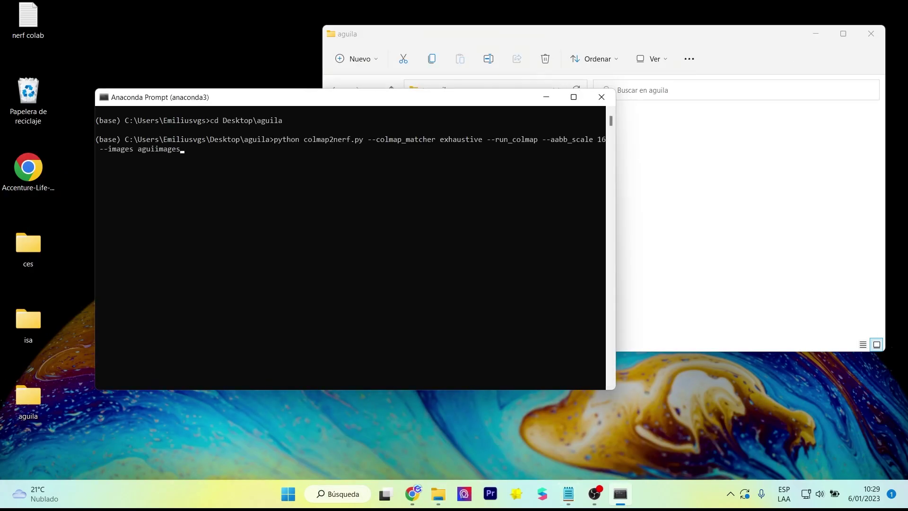
key("Return")
type("y")
key("Return")
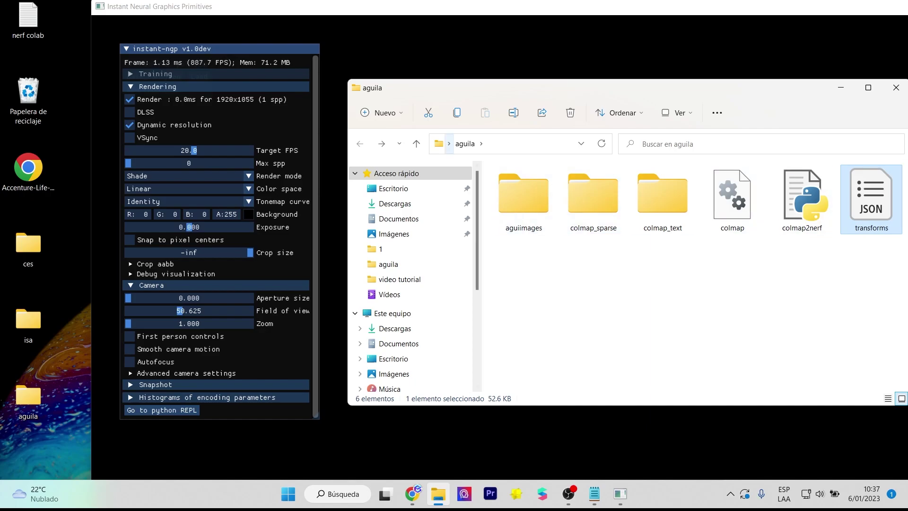
- Bring the eagle scene in instant-ngp forward and enable DLSS upscaling
key("alt+Tab")
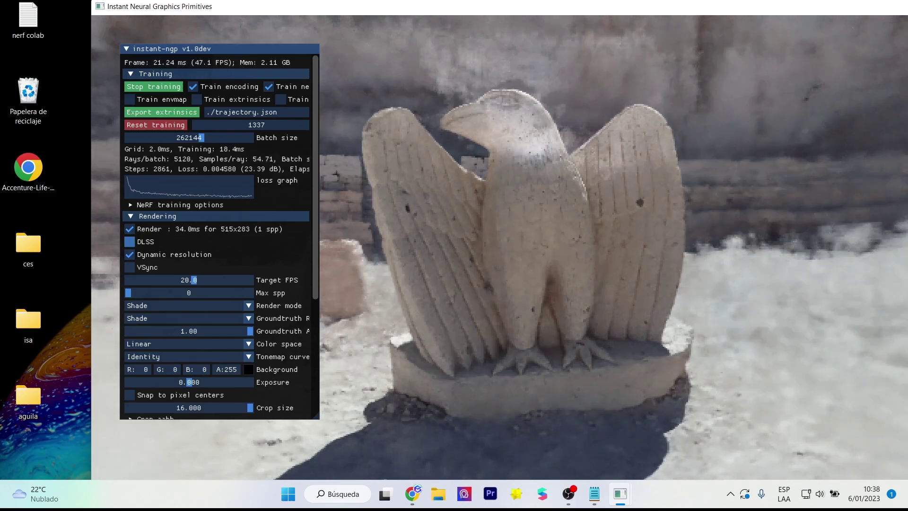
left_click(129, 241)
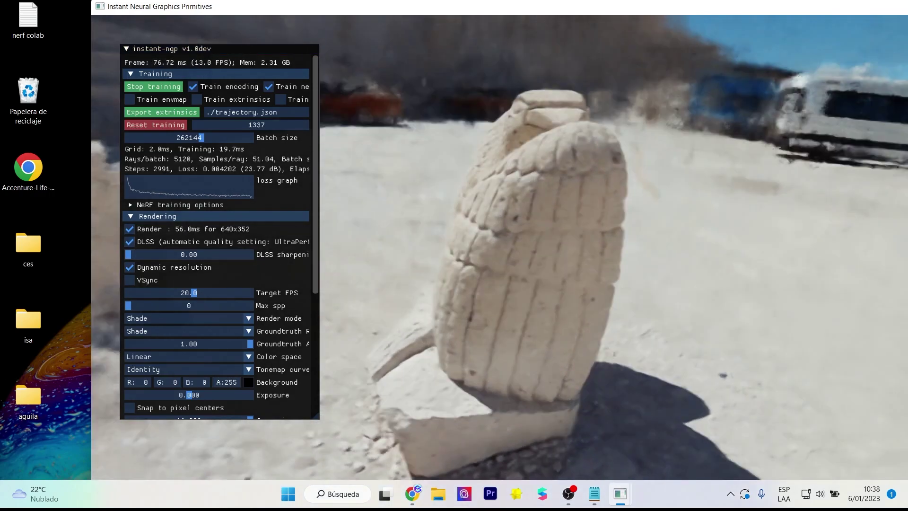
left_click_drag(331, 6, 242, 6)
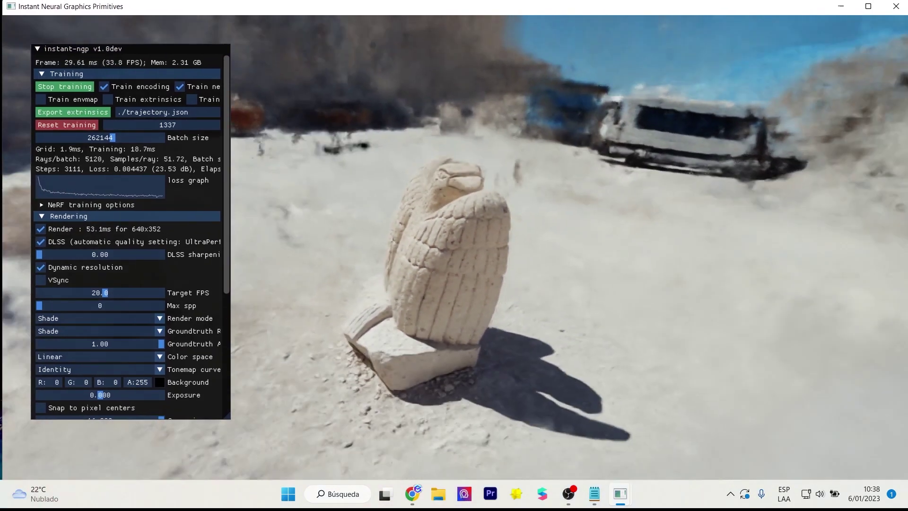